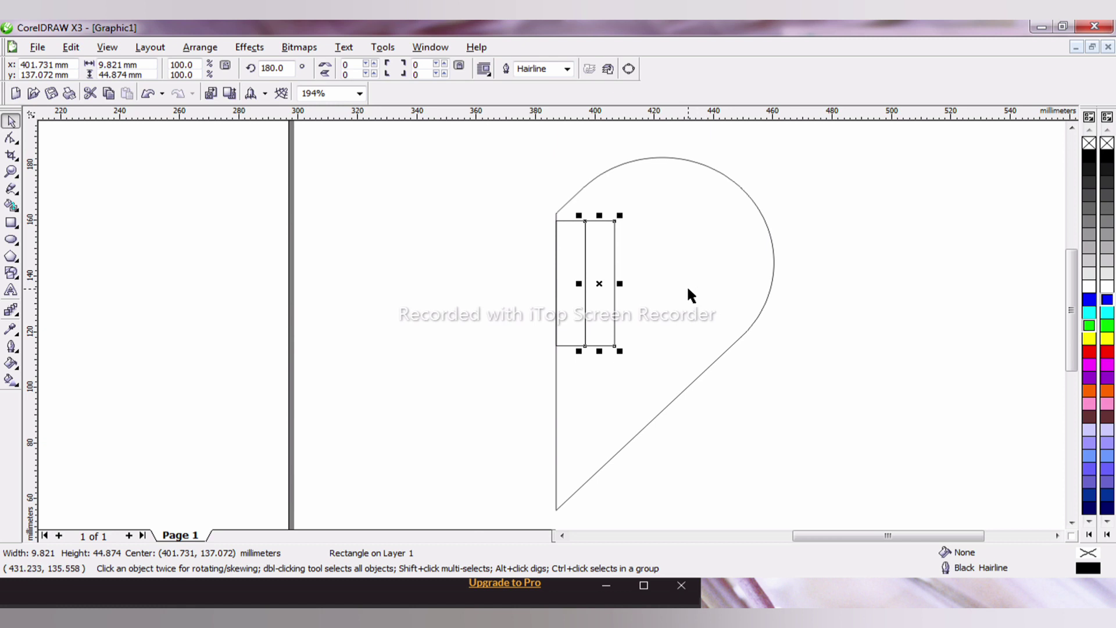
- Repeat the rectangle duplication for a third strip, and stretch all three strips to the half-heart's full width, about 73.7 mm
key(ctrl+r)
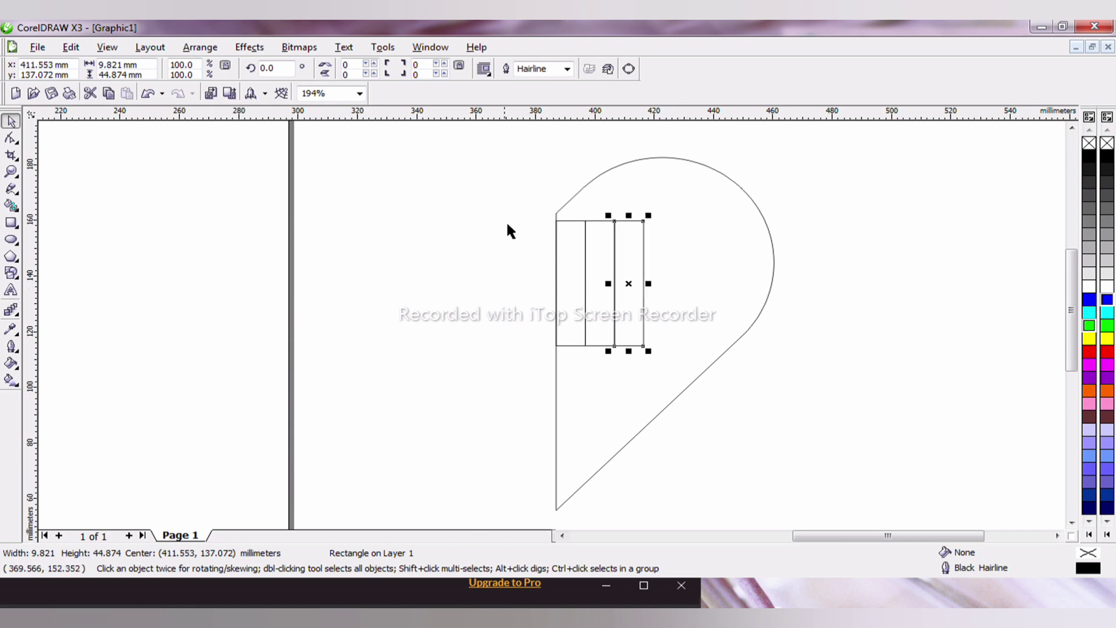
drag(502, 206, 730, 367)
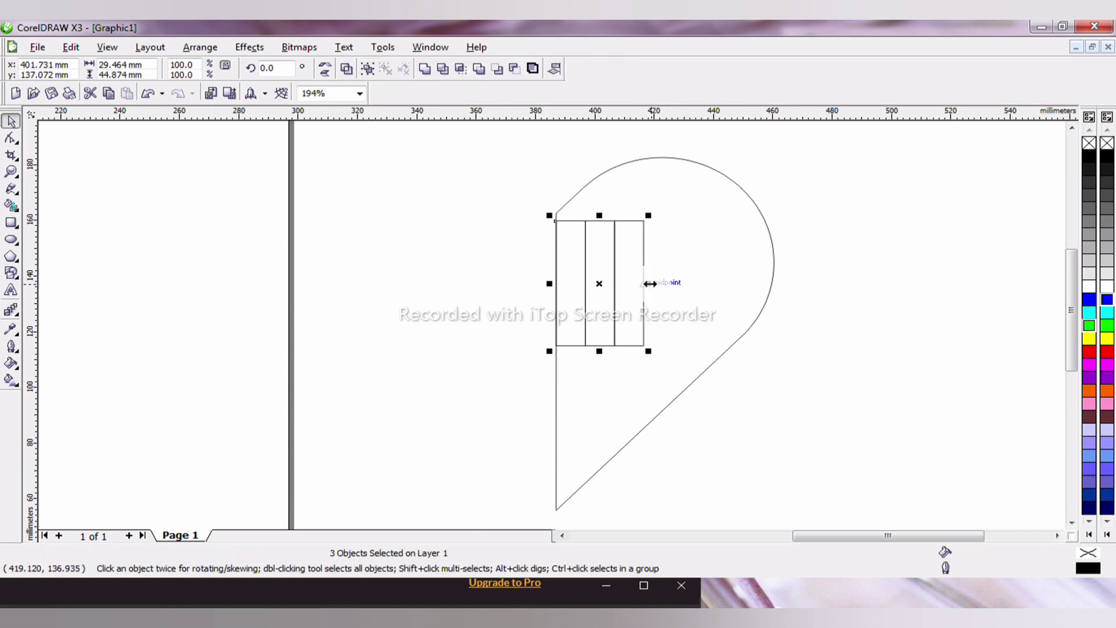
drag(650, 283, 782, 302)
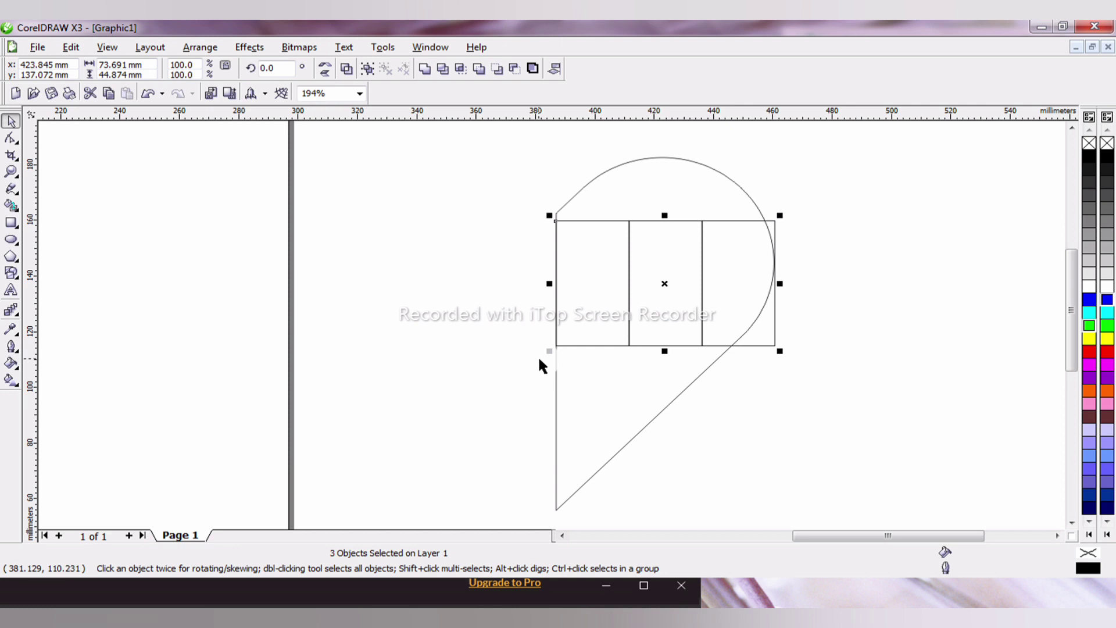
- Create two horizontally scaled copies of the half-heart curve, at 67% and 33.5% width, matching the rectangle divisions
click(902, 210)
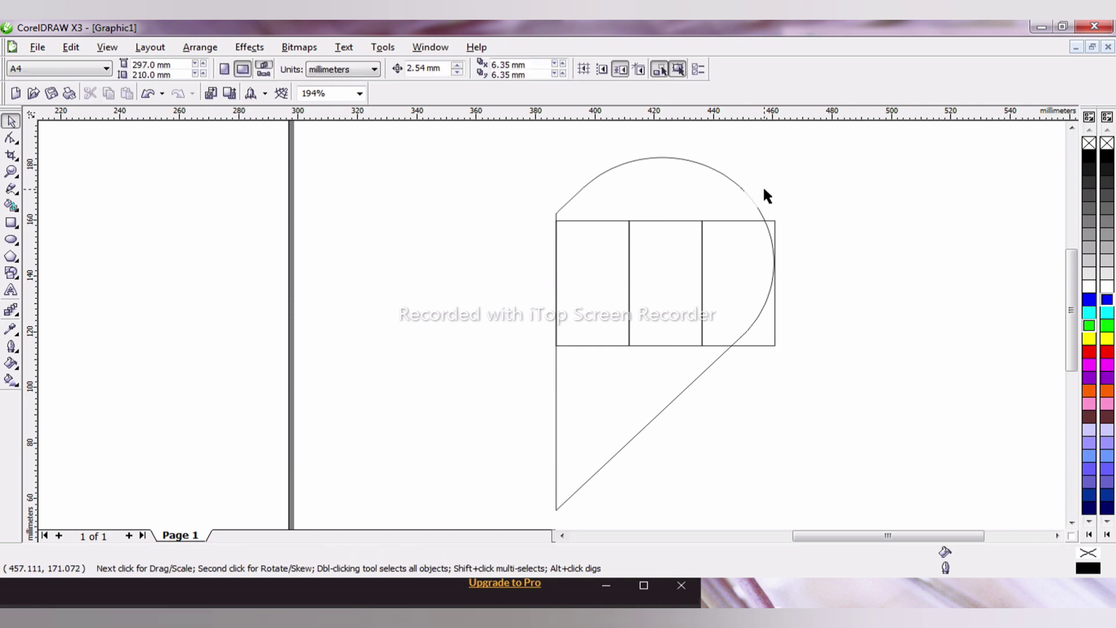
click(751, 196)
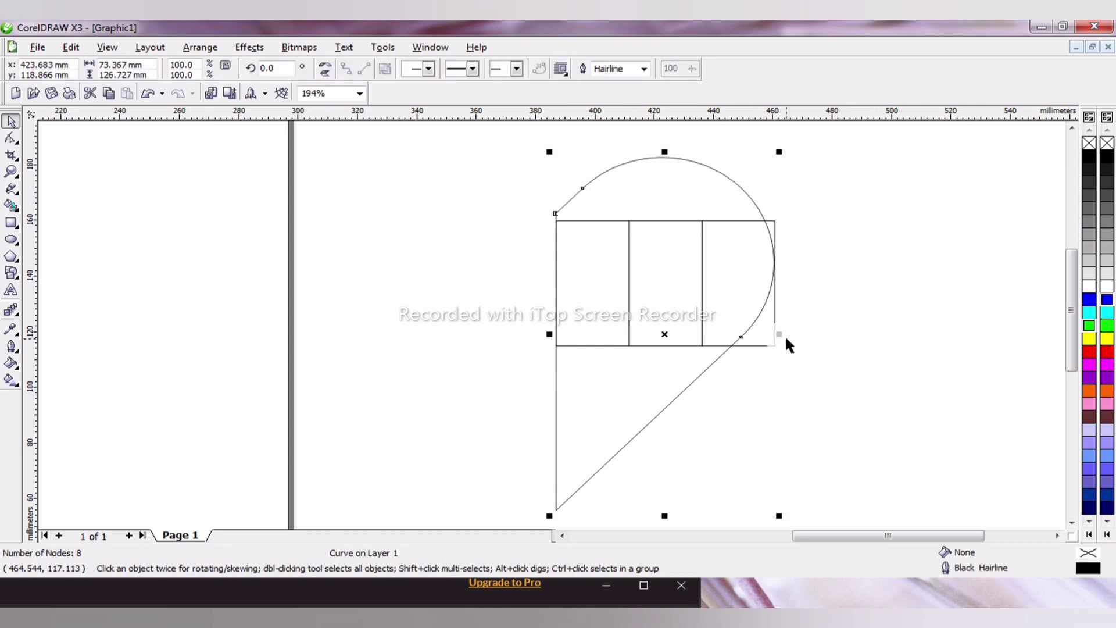
drag(779, 334, 709, 336)
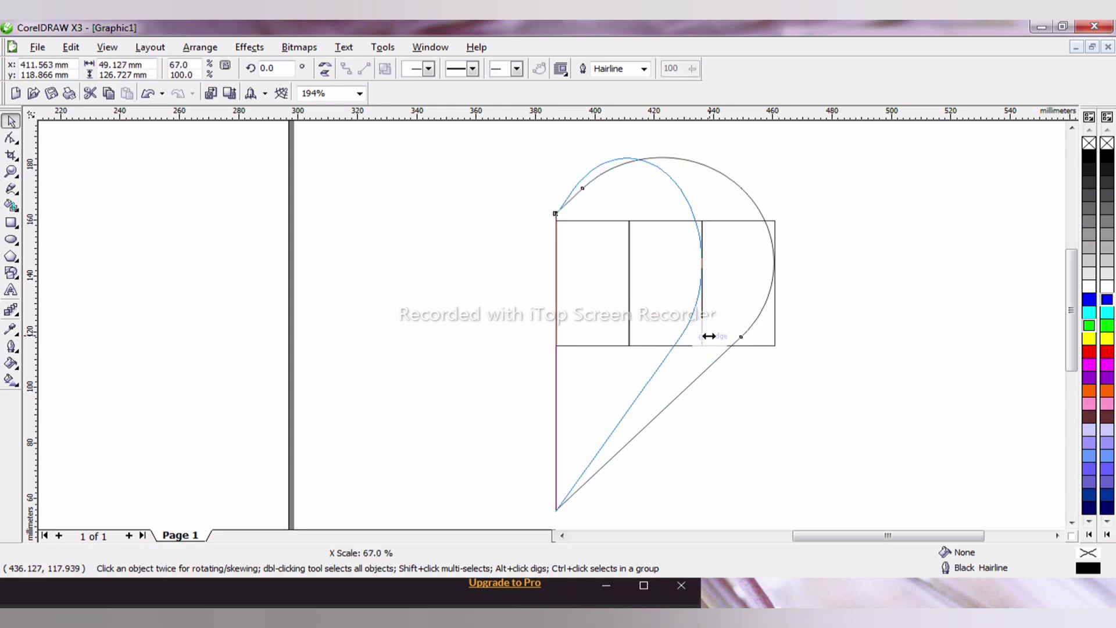
drag(709, 336, 640, 332)
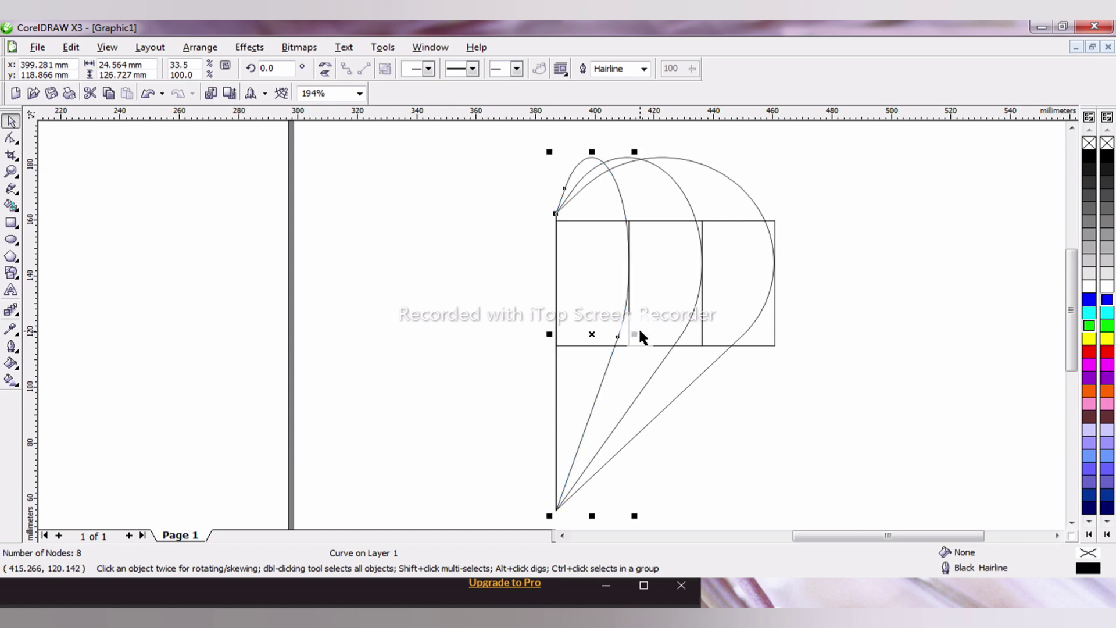
- Delete the three guide rectangles from the half-heart drawing
click(898, 236)
drag(362, 152, 826, 379)
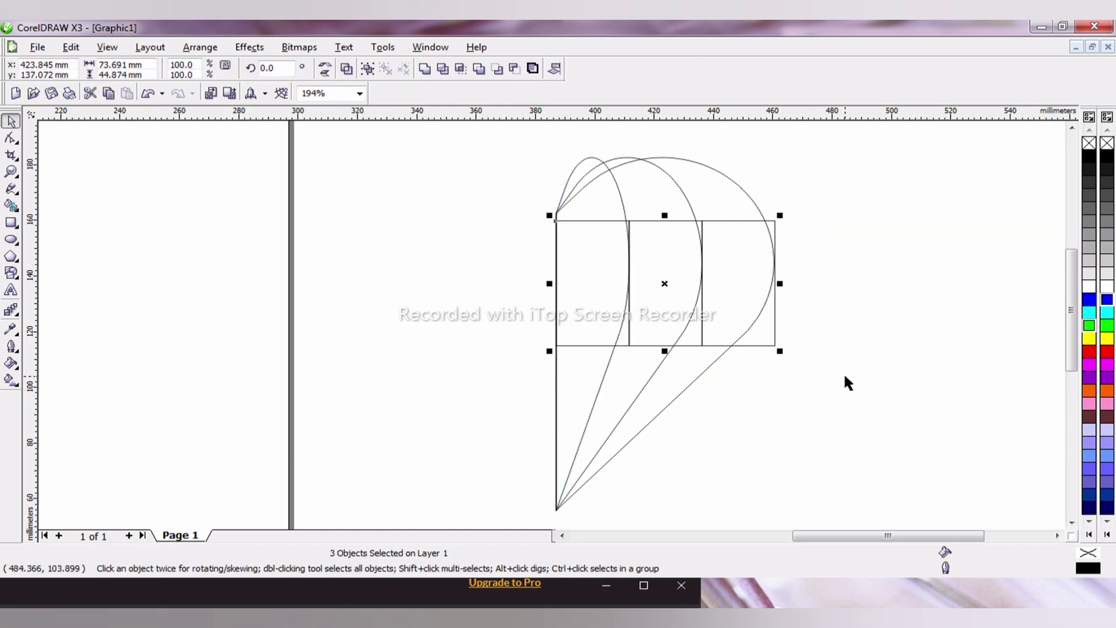
key(Delete)
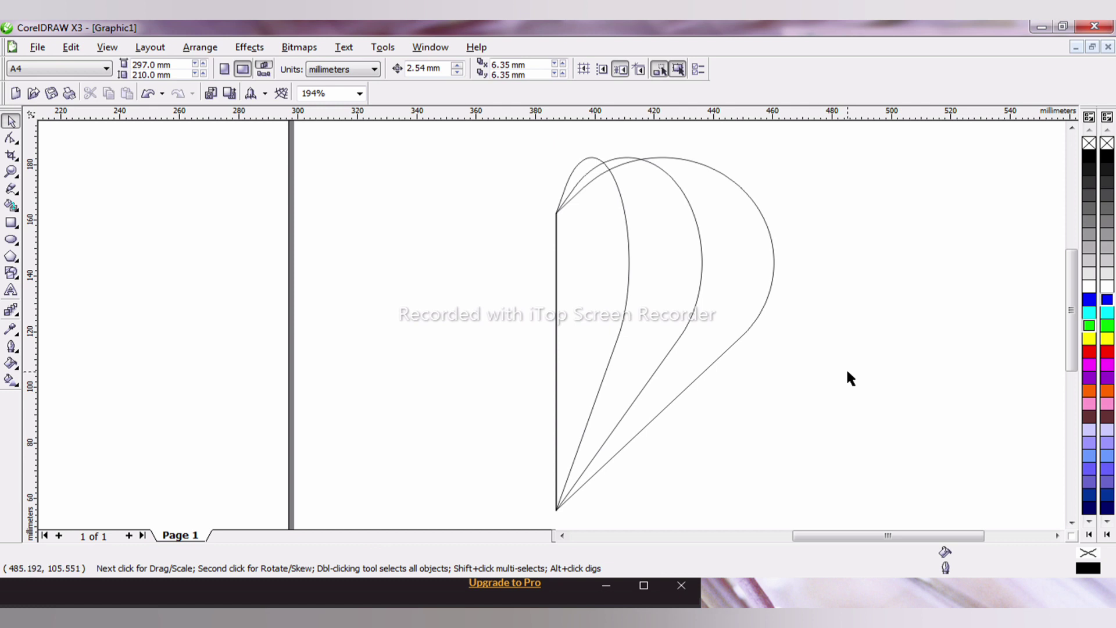
- Fill the narrow, middle and wide half-heart curves with pink
click(1072, 522)
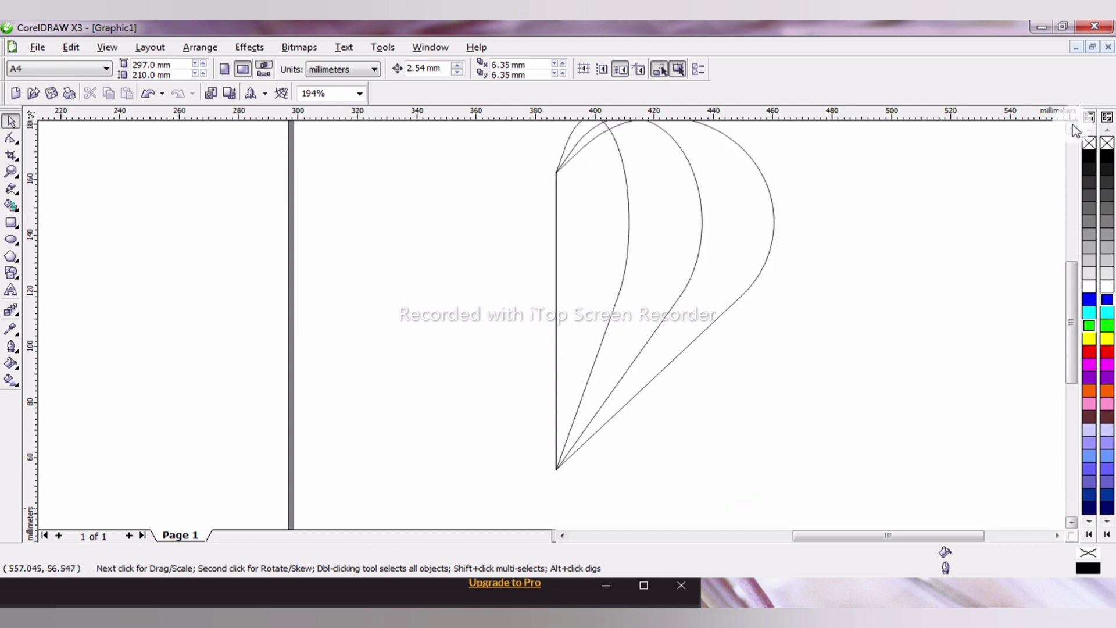
click(1072, 128)
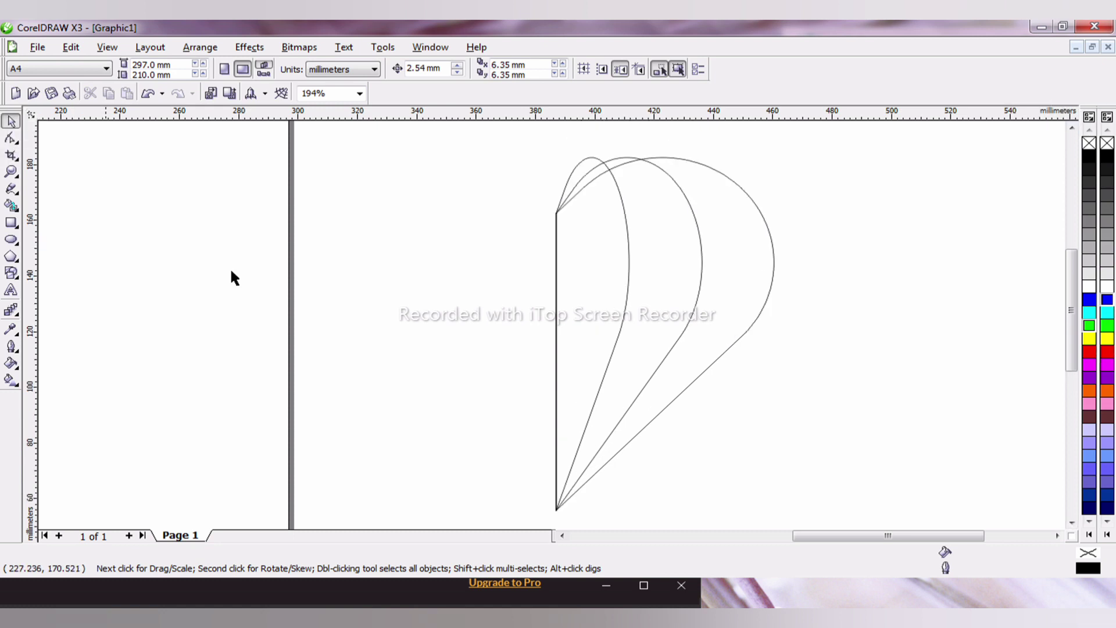
click(595, 302)
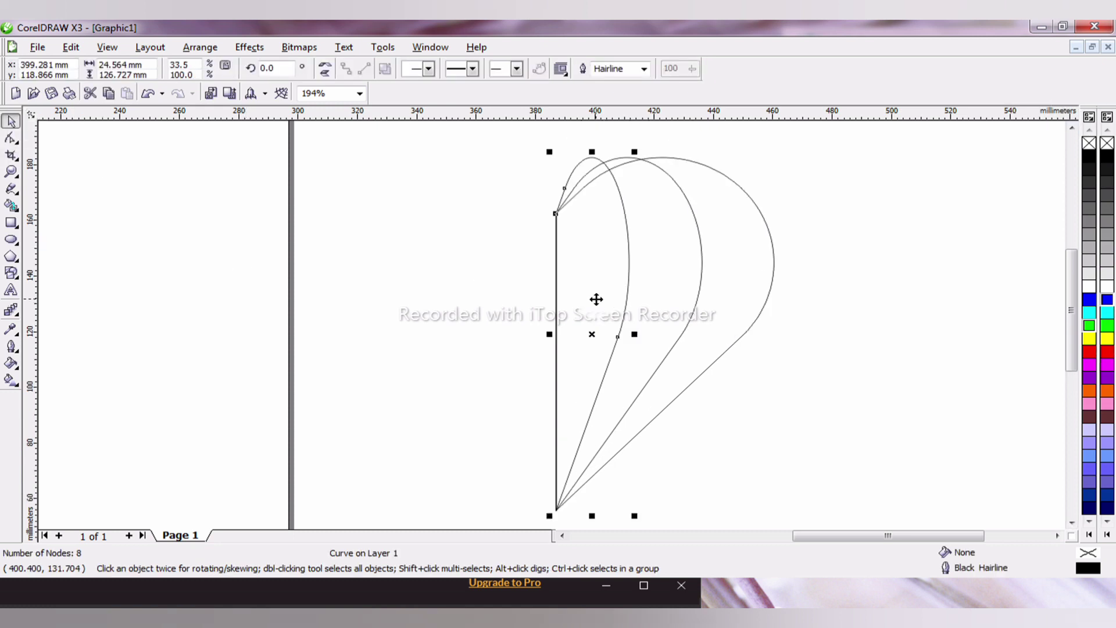
click(1088, 403)
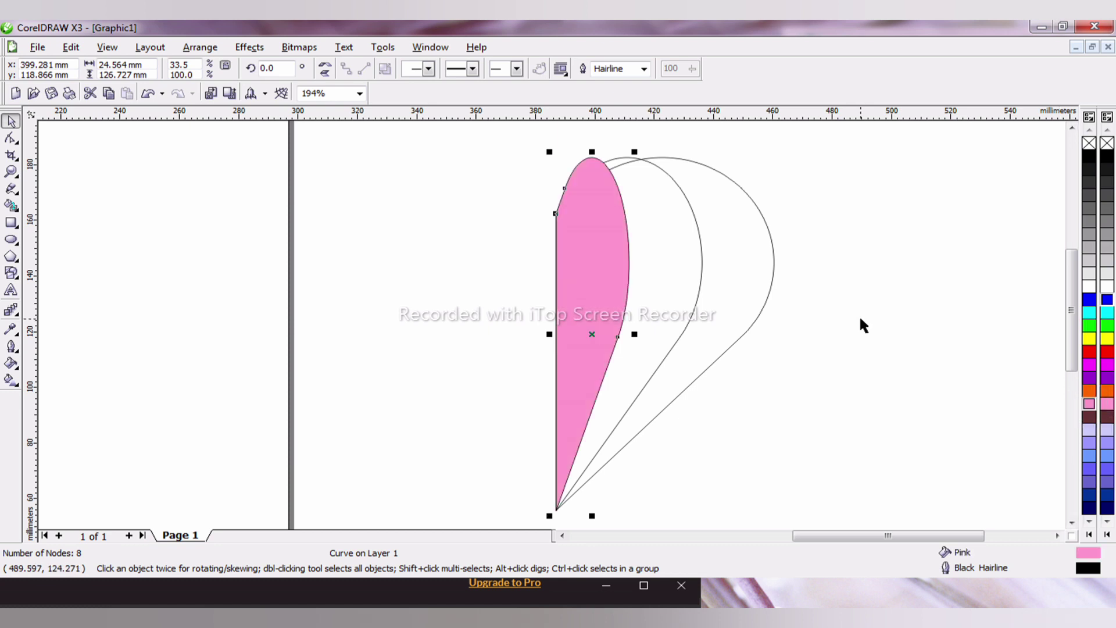
click(671, 289)
click(696, 290)
click(1088, 403)
click(758, 297)
click(1089, 404)
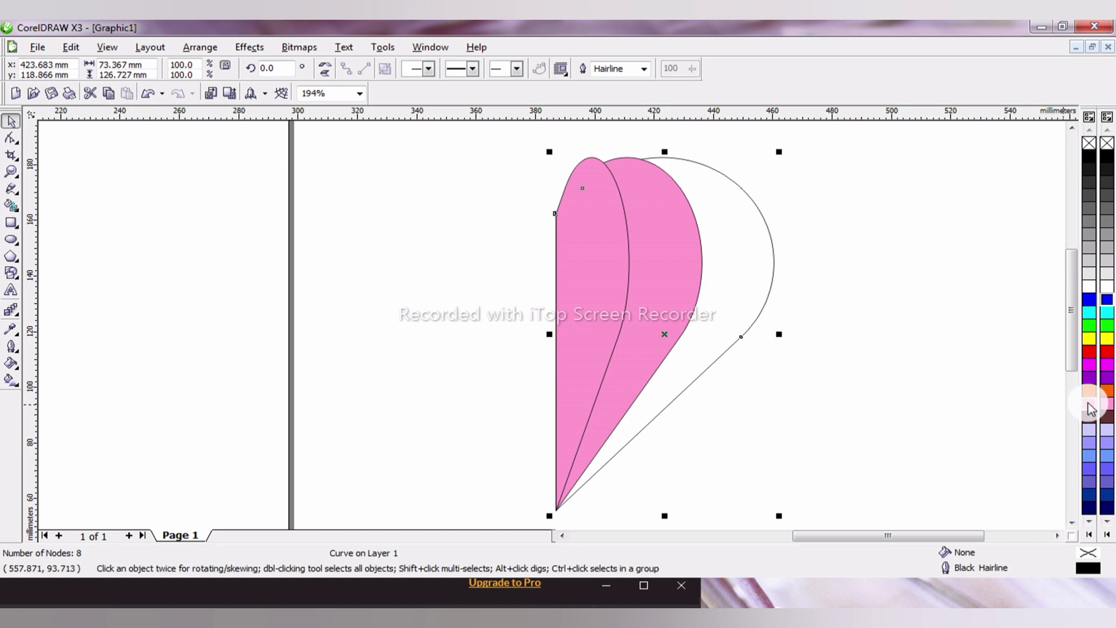
click(958, 293)
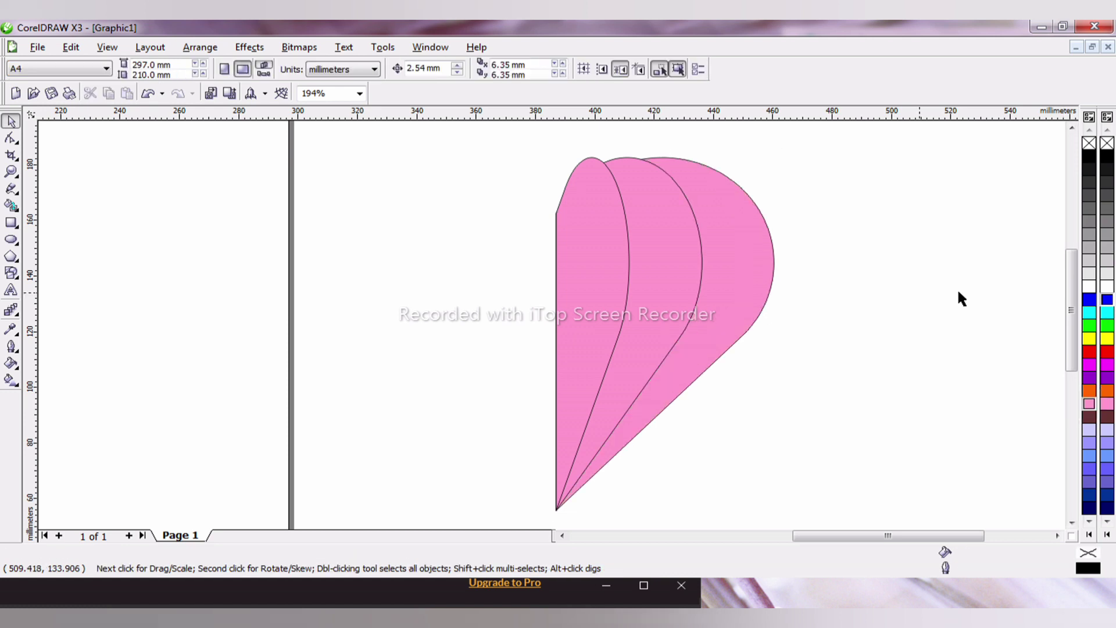
- Add a drop shadow to the narrowest half-heart, cast outward over the middle one, and set its opacity to 54
click(600, 278)
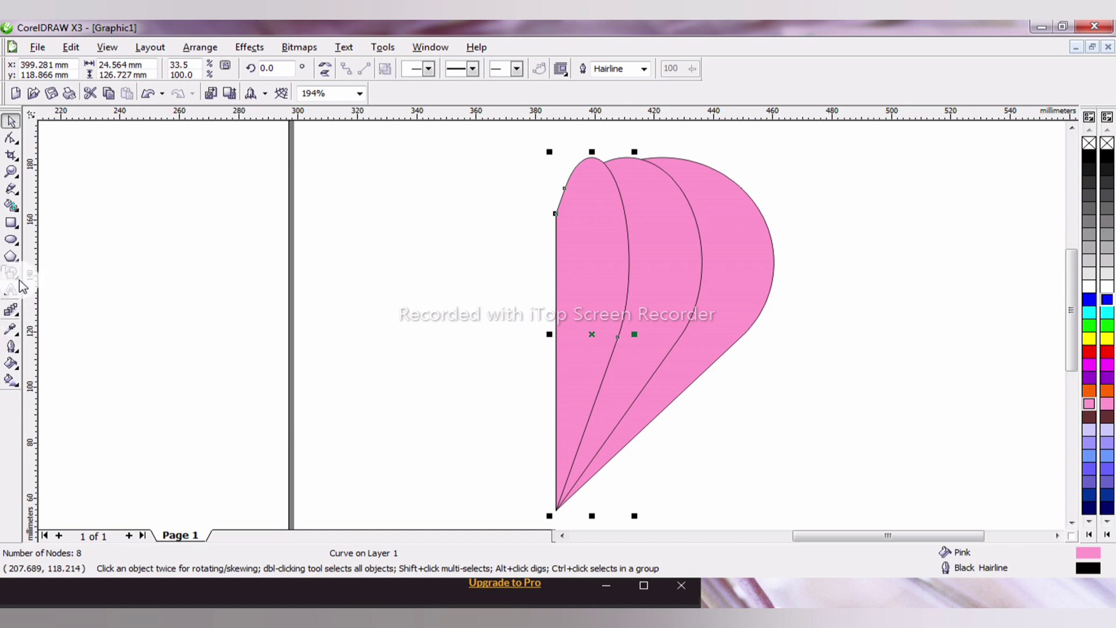
click(14, 312)
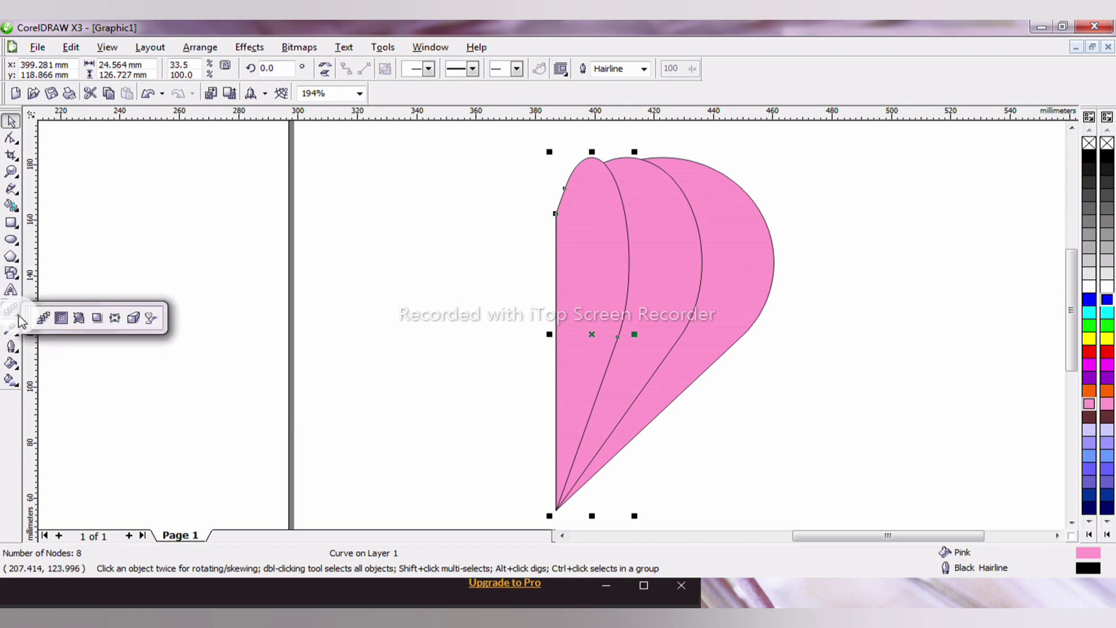
click(97, 319)
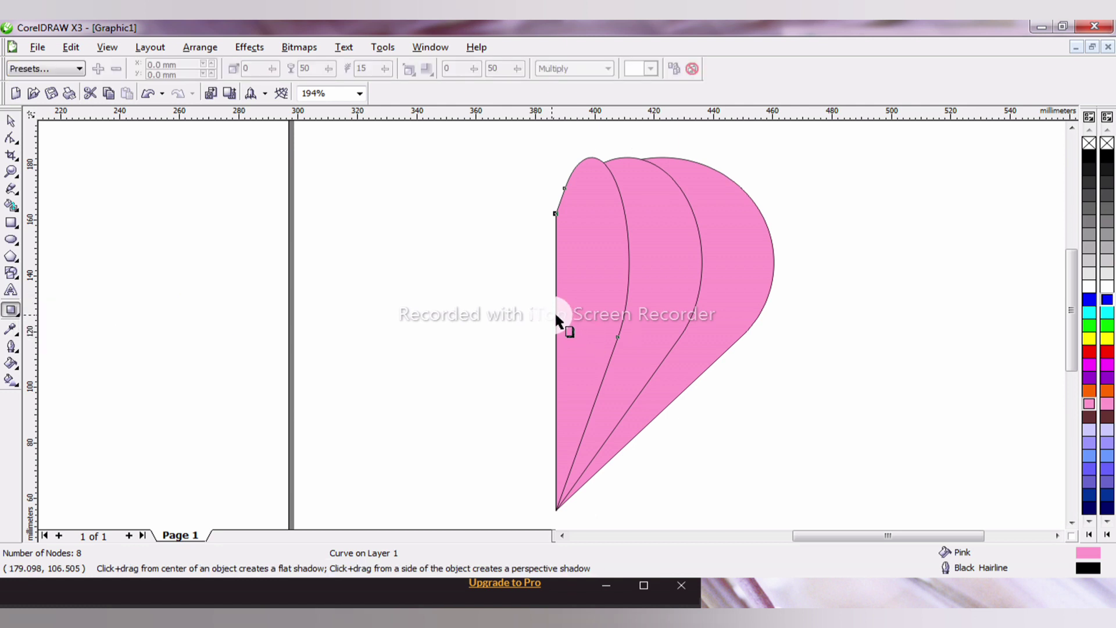
drag(565, 316, 644, 330)
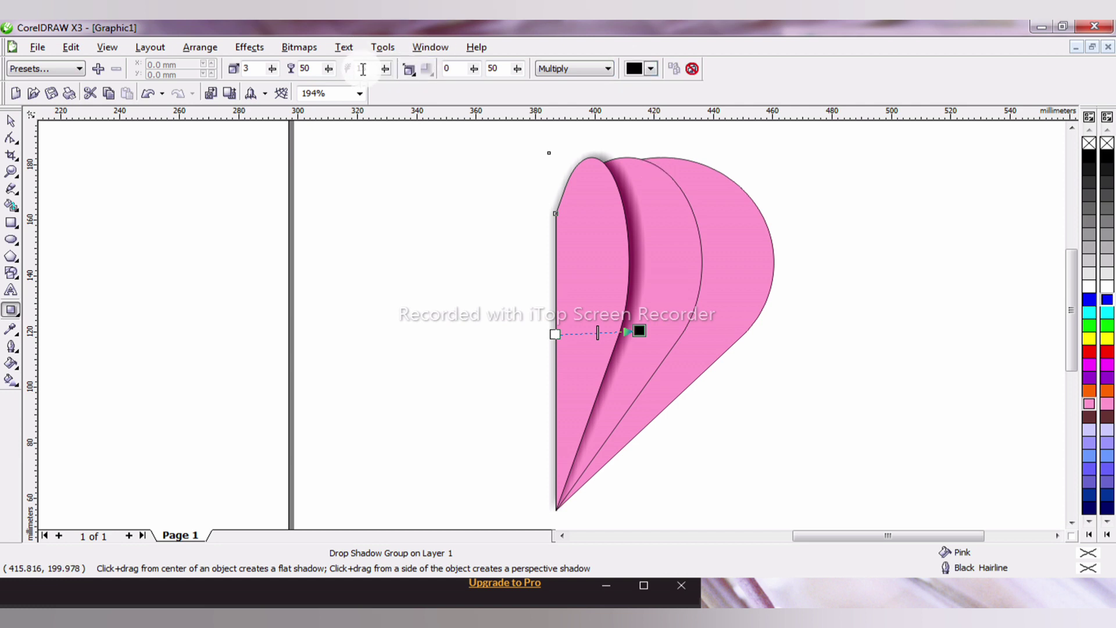
click(330, 70)
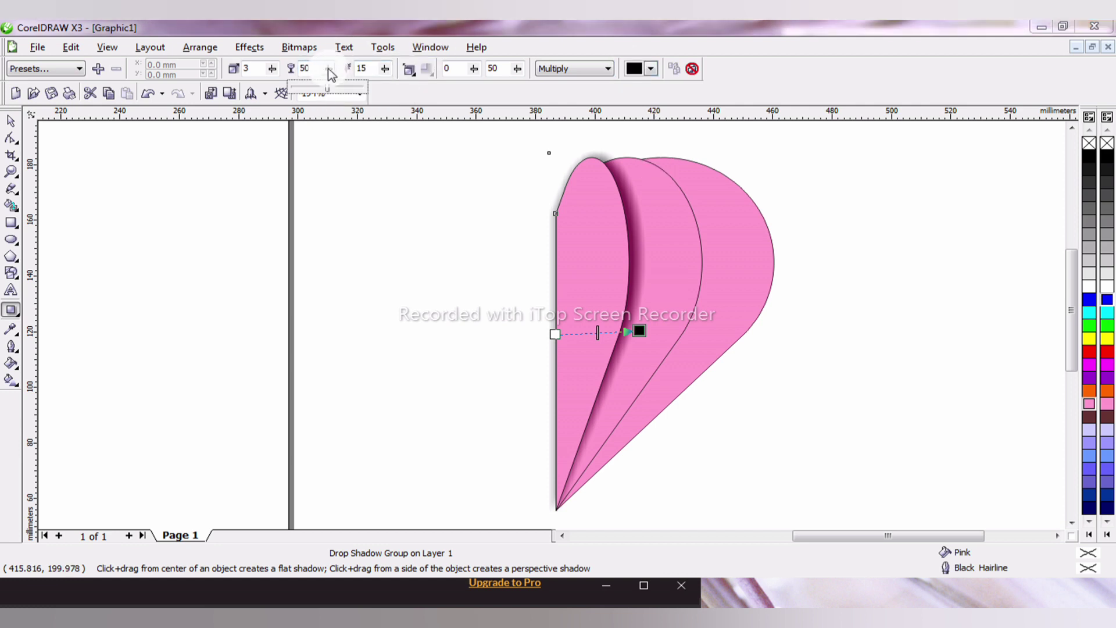
click(332, 89)
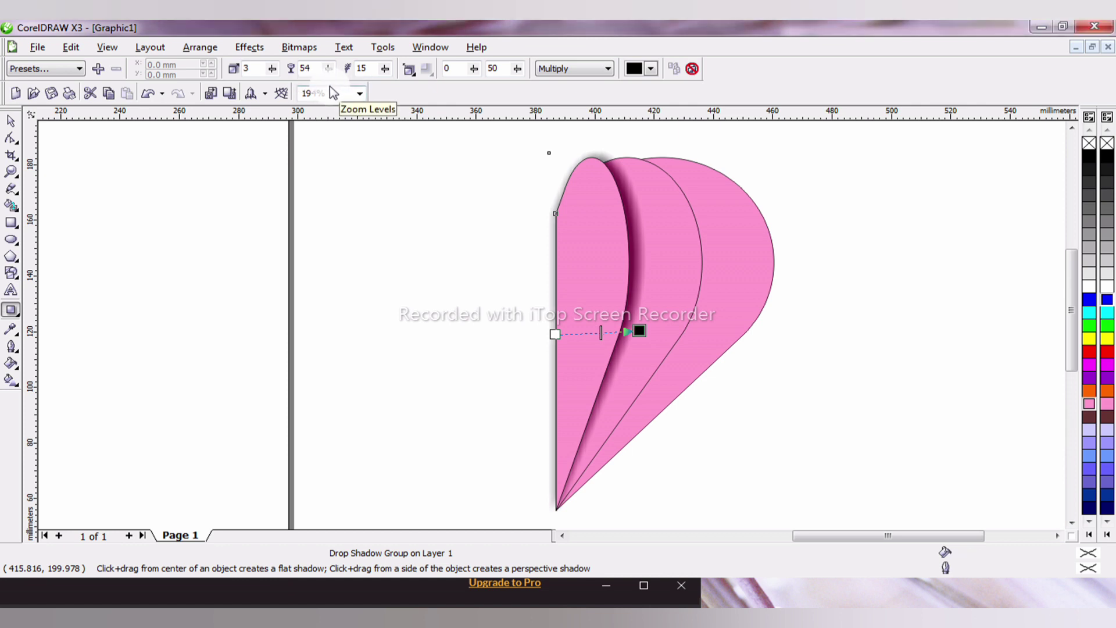
- Try the Outside and Inside feathering directions on the narrowest half-heart's shadow, and restore Average
click(410, 72)
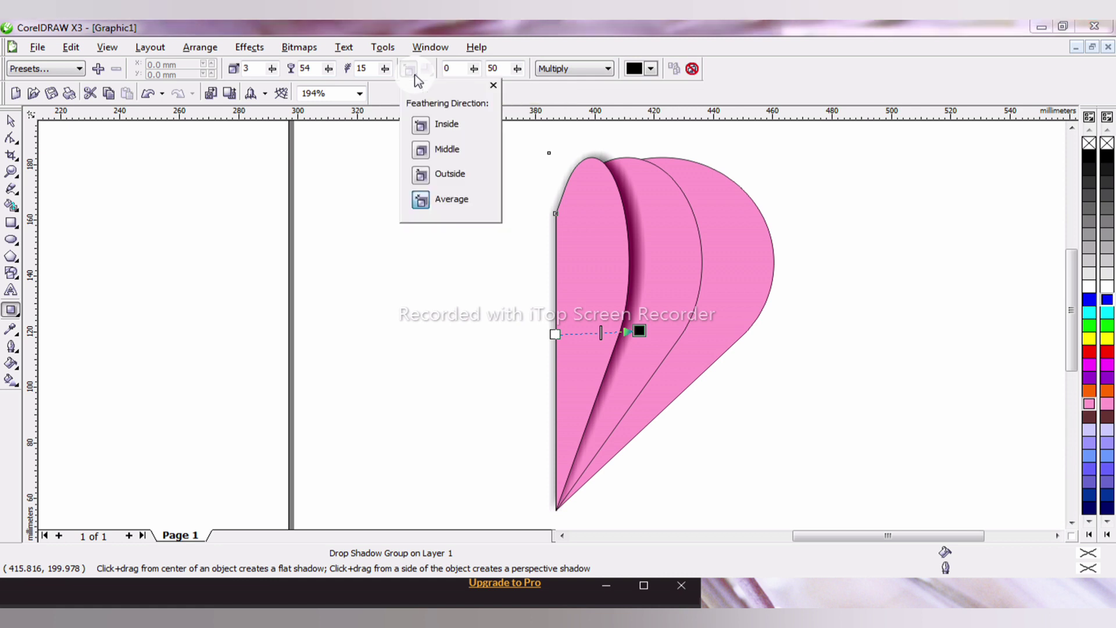
click(422, 176)
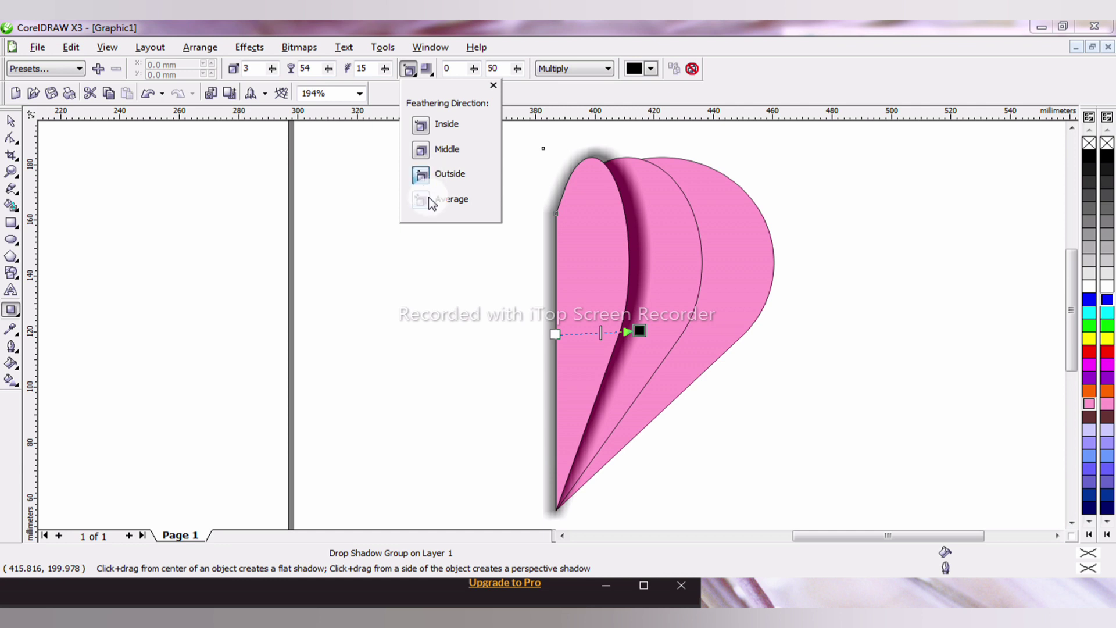
click(426, 127)
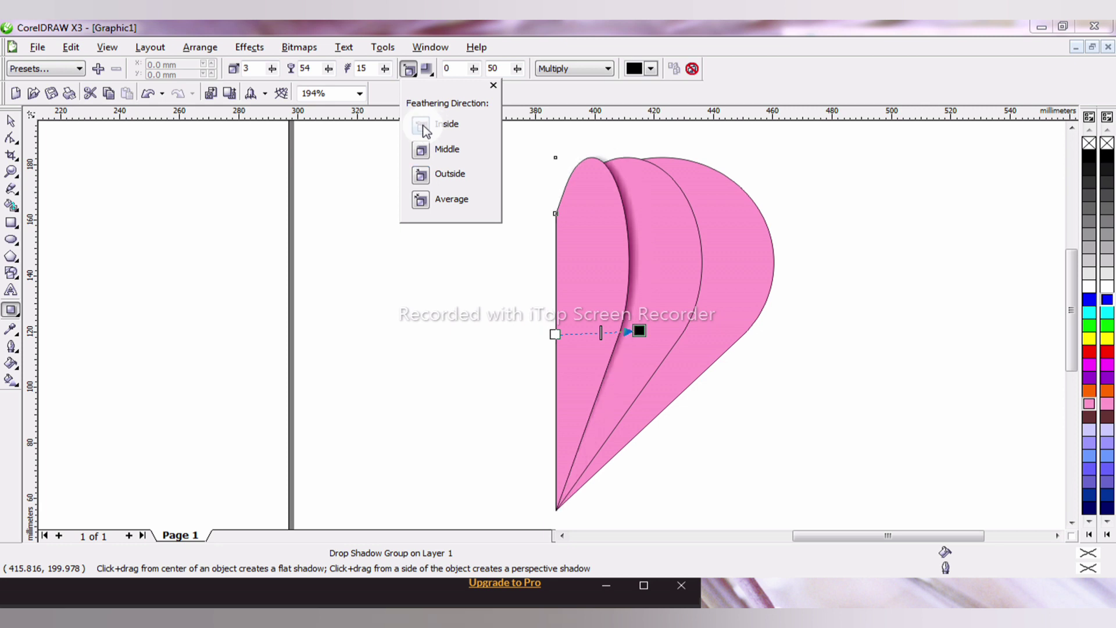
click(425, 202)
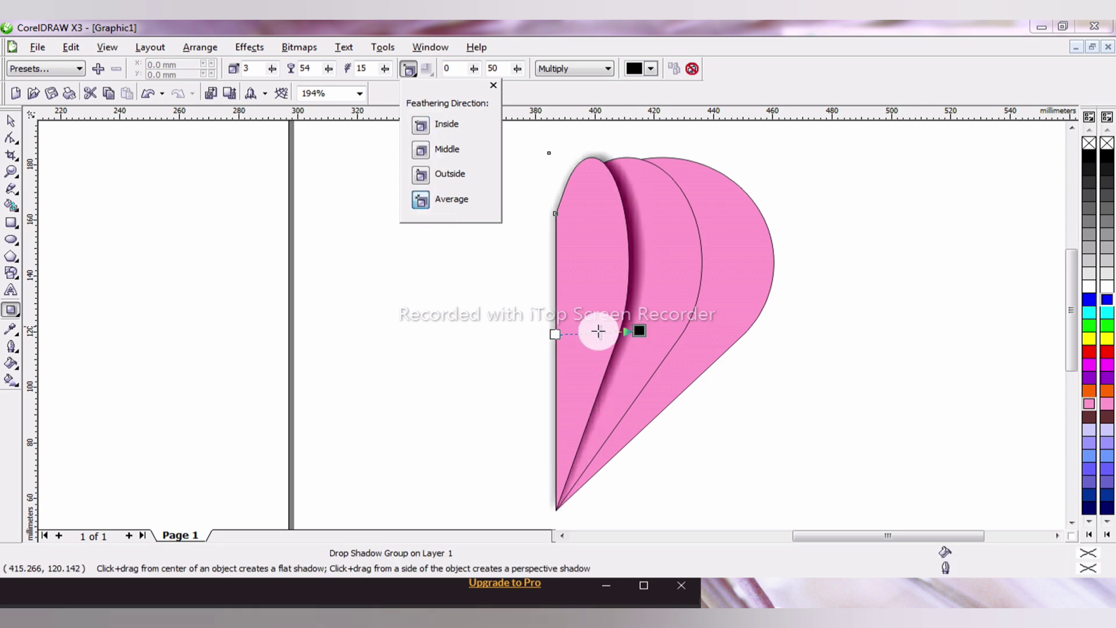
click(1090, 157)
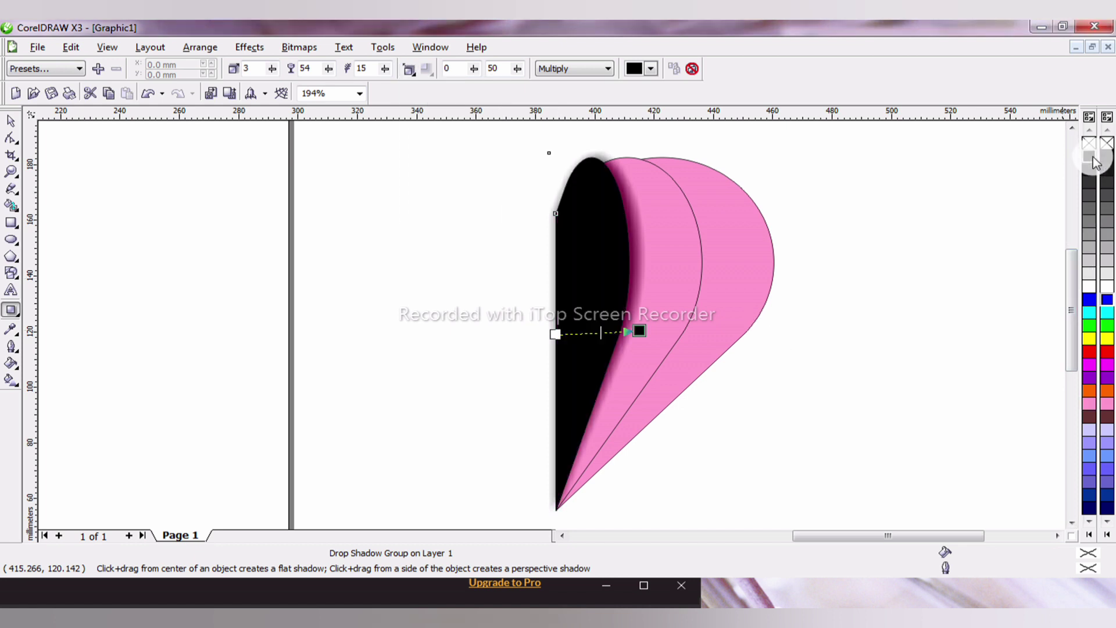
key(ctrl+z)
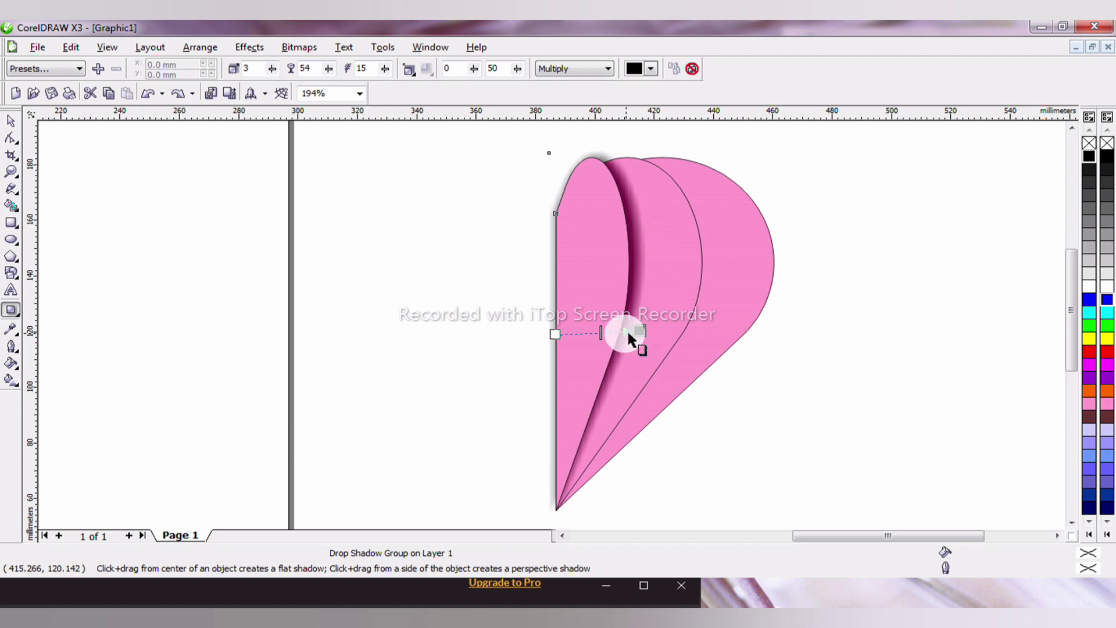
drag(628, 327, 634, 327)
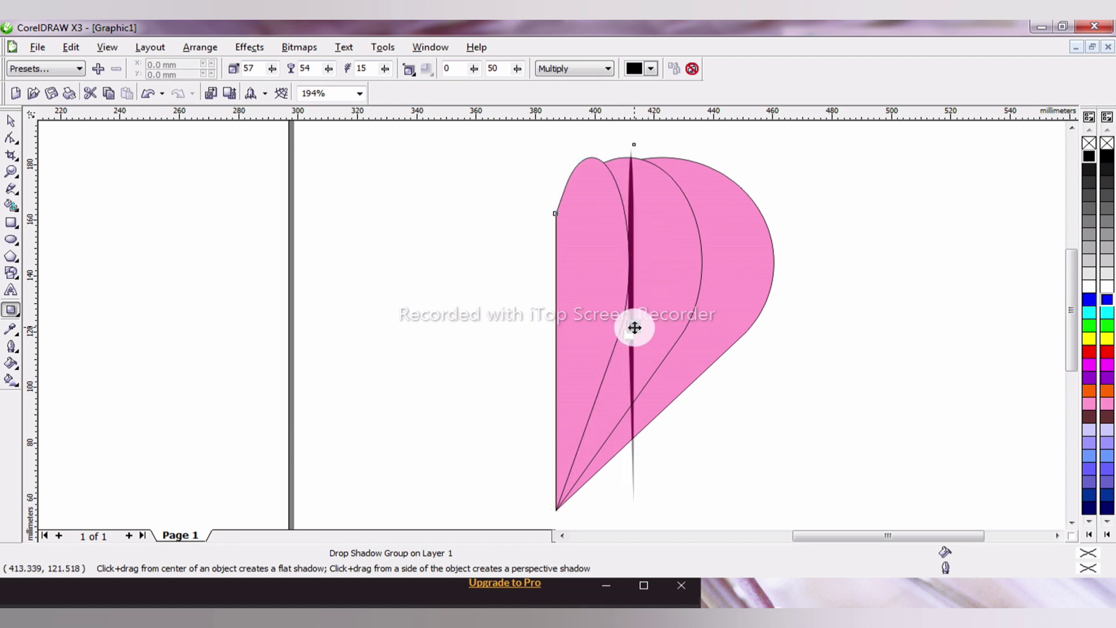
key(ctrl+z)
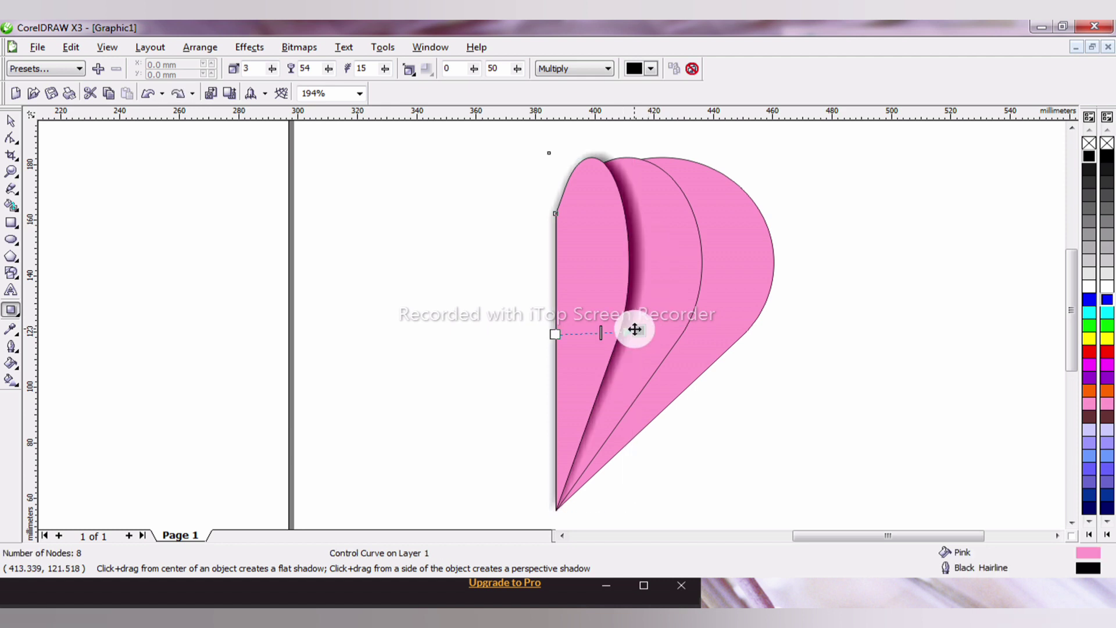
- Extend the narrowest half-heart's drop shadow slightly farther outward, at an angle of -3
drag(637, 331, 646, 338)
click(10, 121)
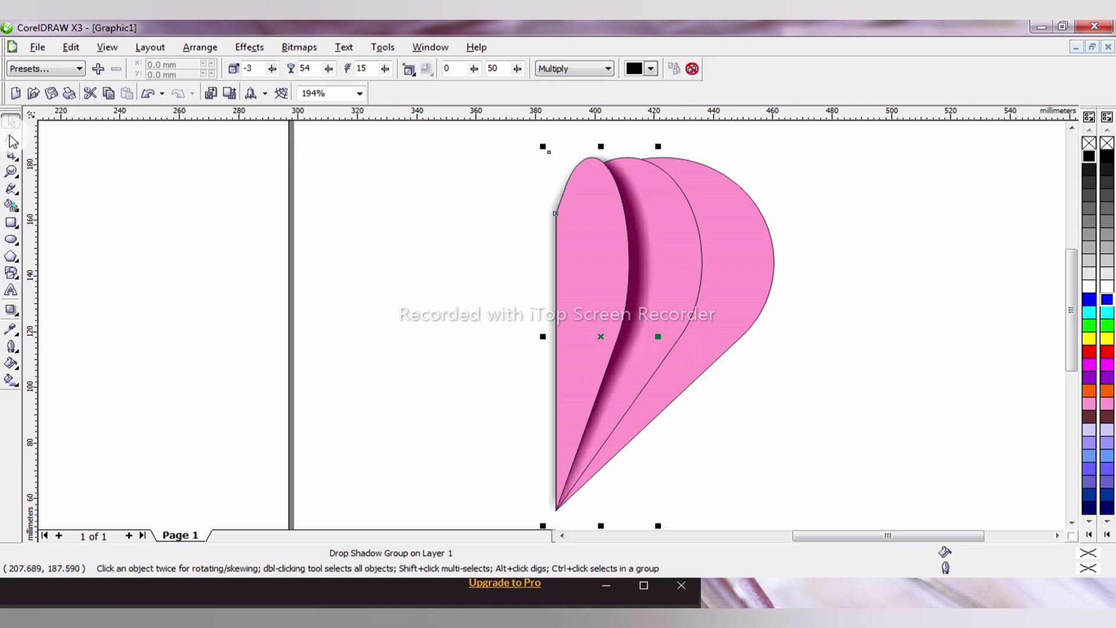
- Add a drop shadow to the middle half-heart, cast outward over the widest one with opacity 50 and feathering 15
click(688, 277)
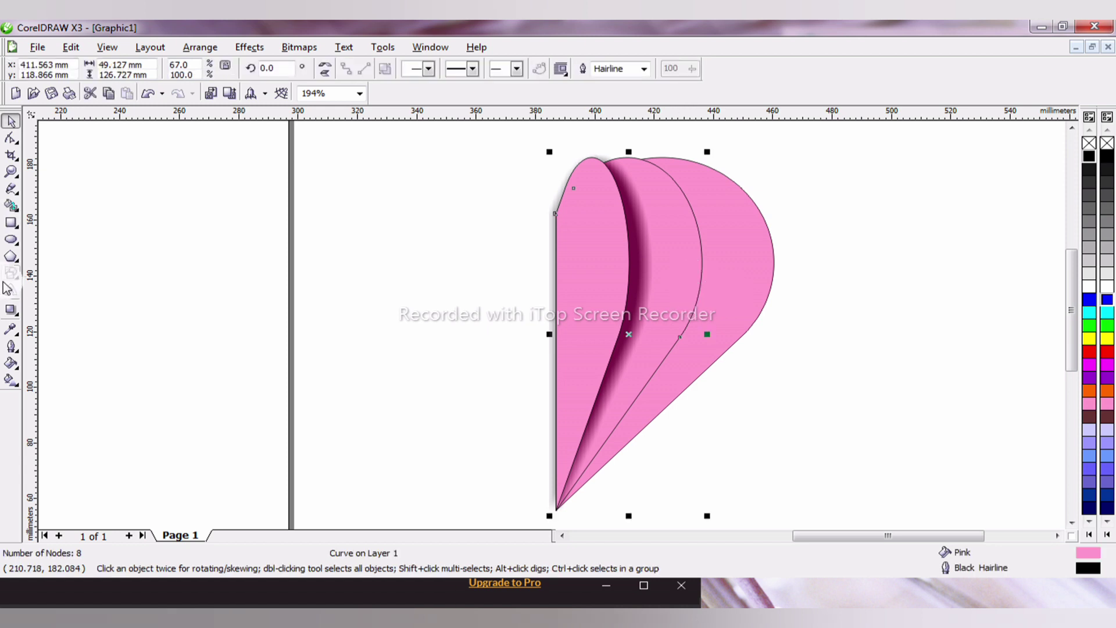
click(13, 310)
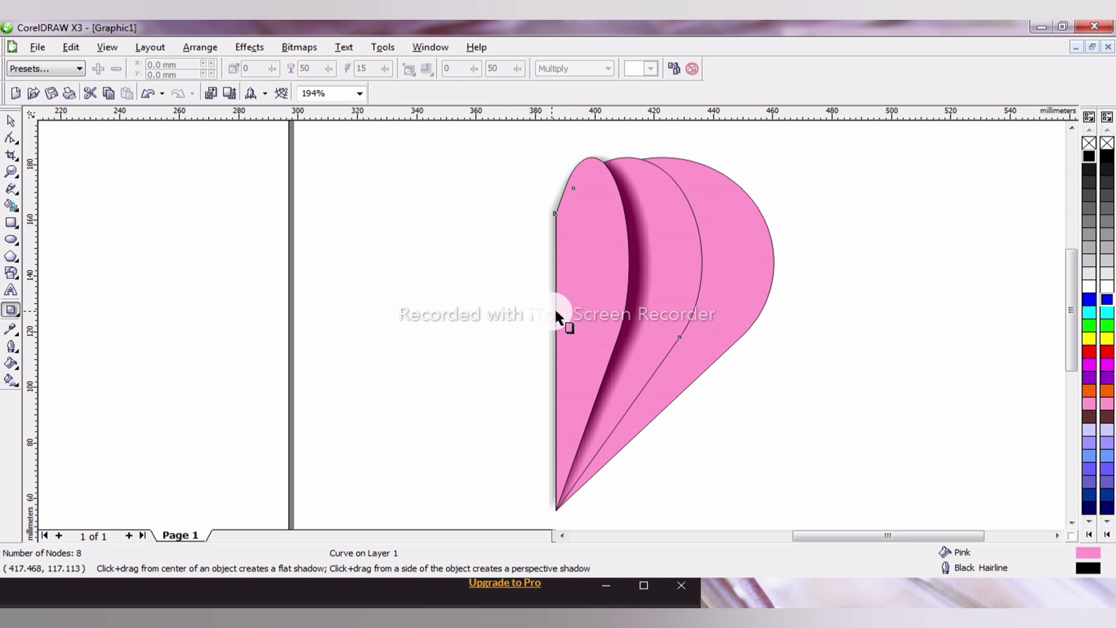
drag(572, 317, 719, 327)
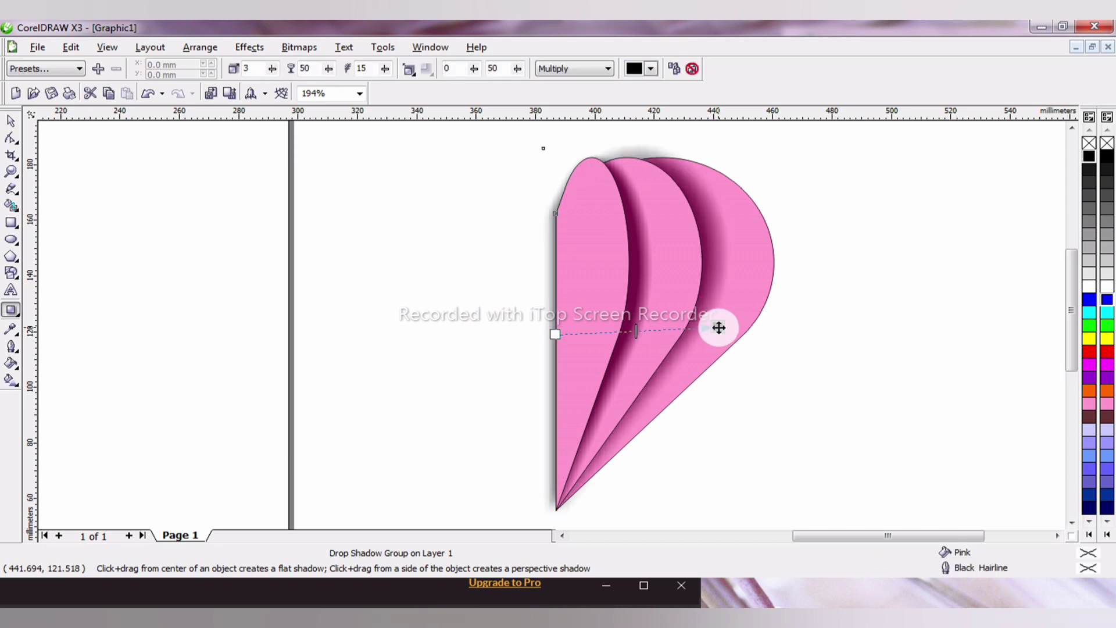
click(11, 121)
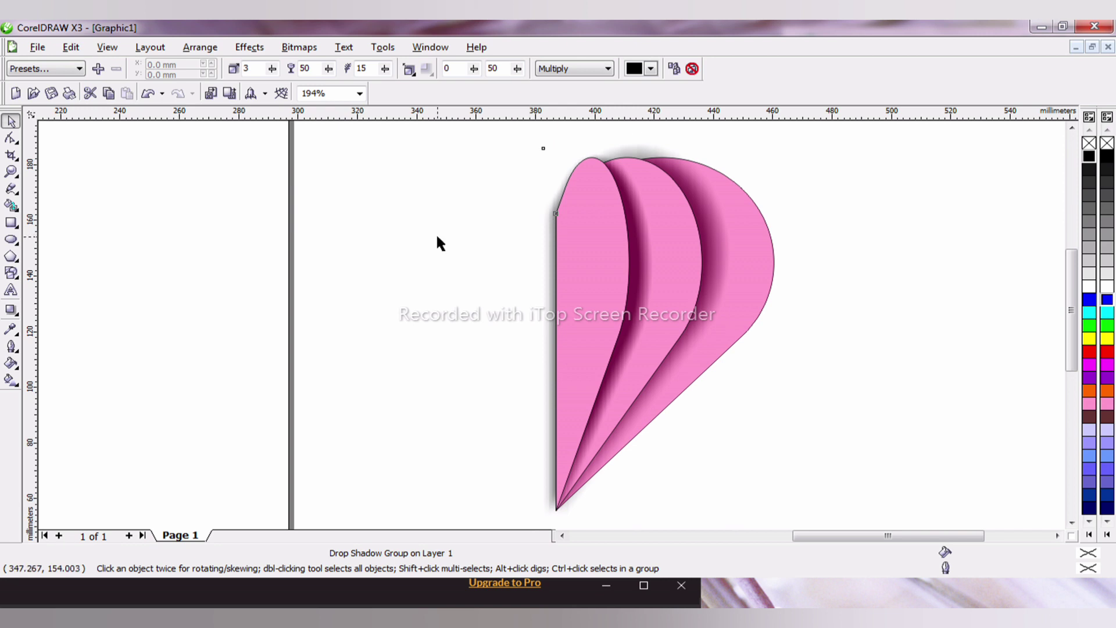
- Add a drop shadow to the widest half-heart, cast outward at an angle of 1 with opacity 50 and feathering 15
click(748, 269)
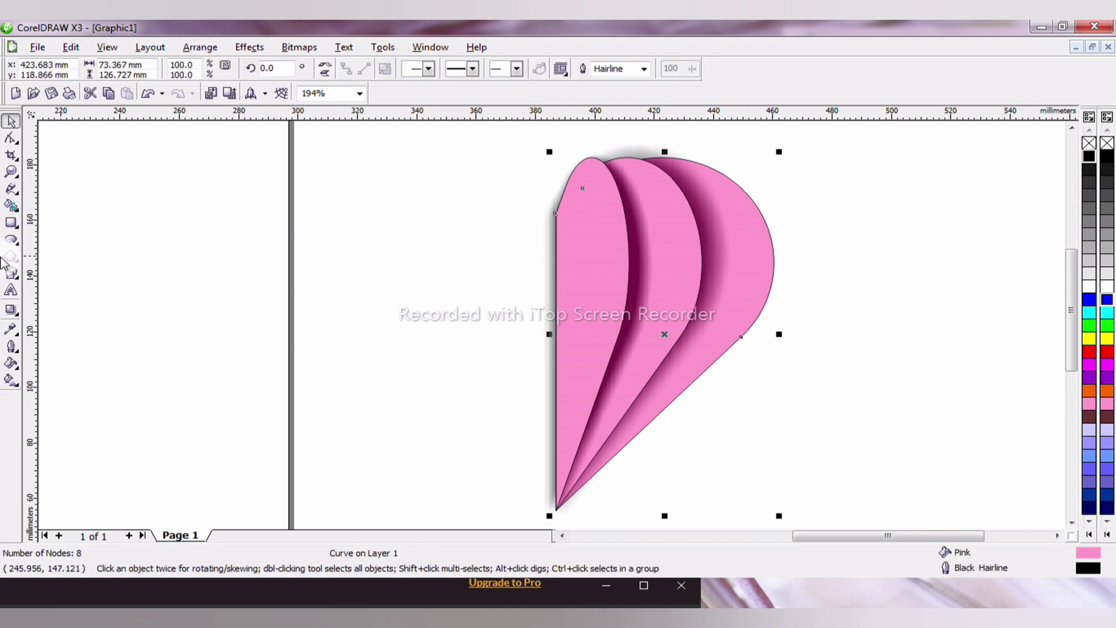
click(10, 310)
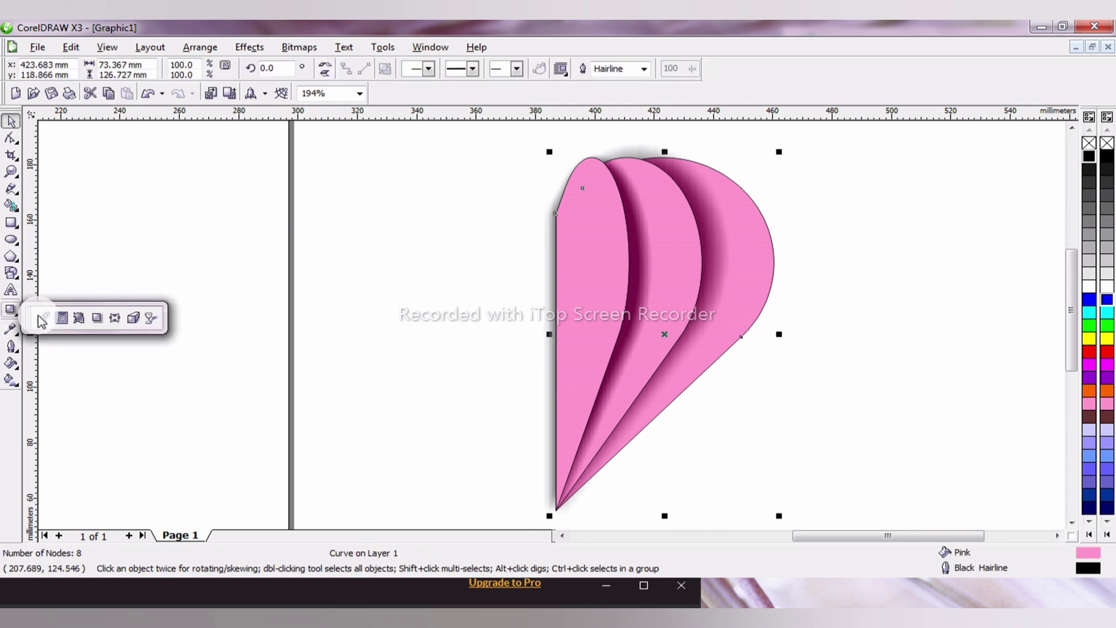
click(97, 318)
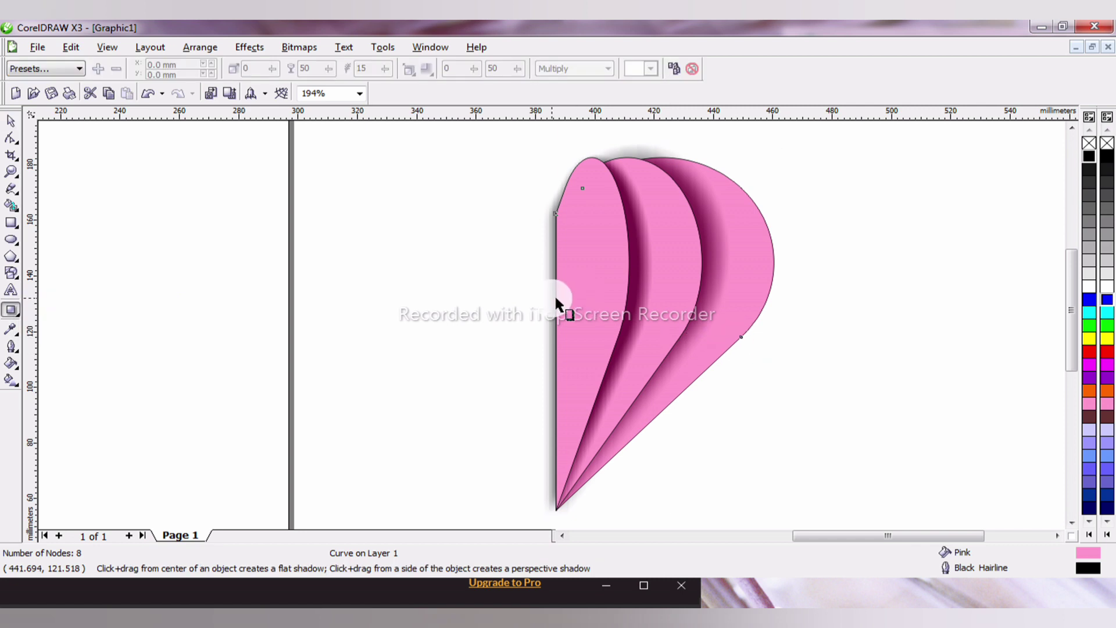
drag(555, 298, 785, 329)
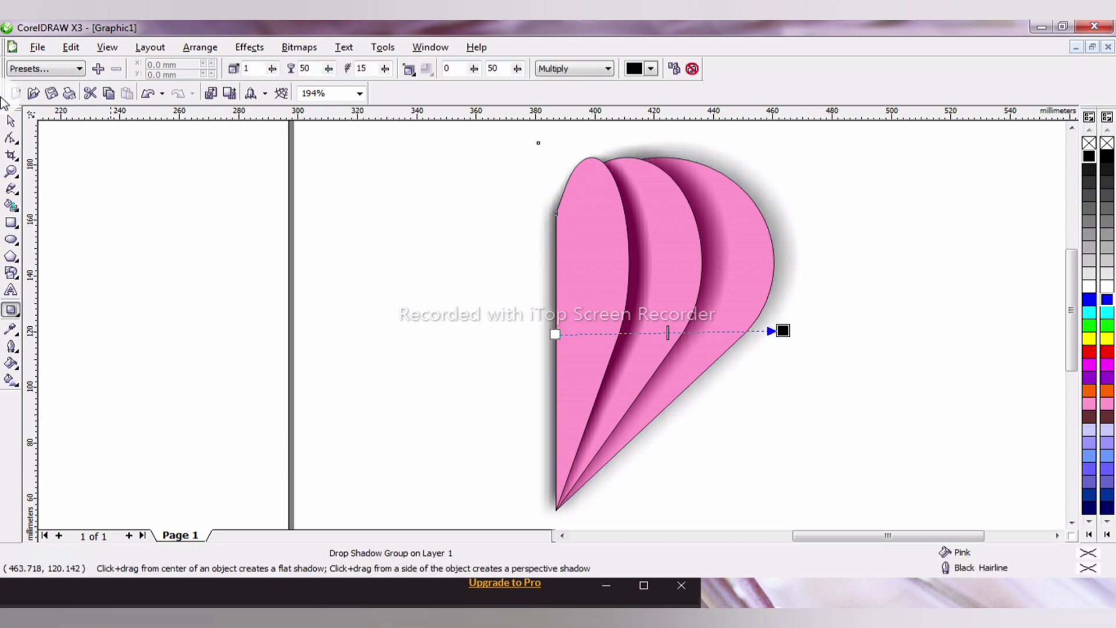
click(10, 121)
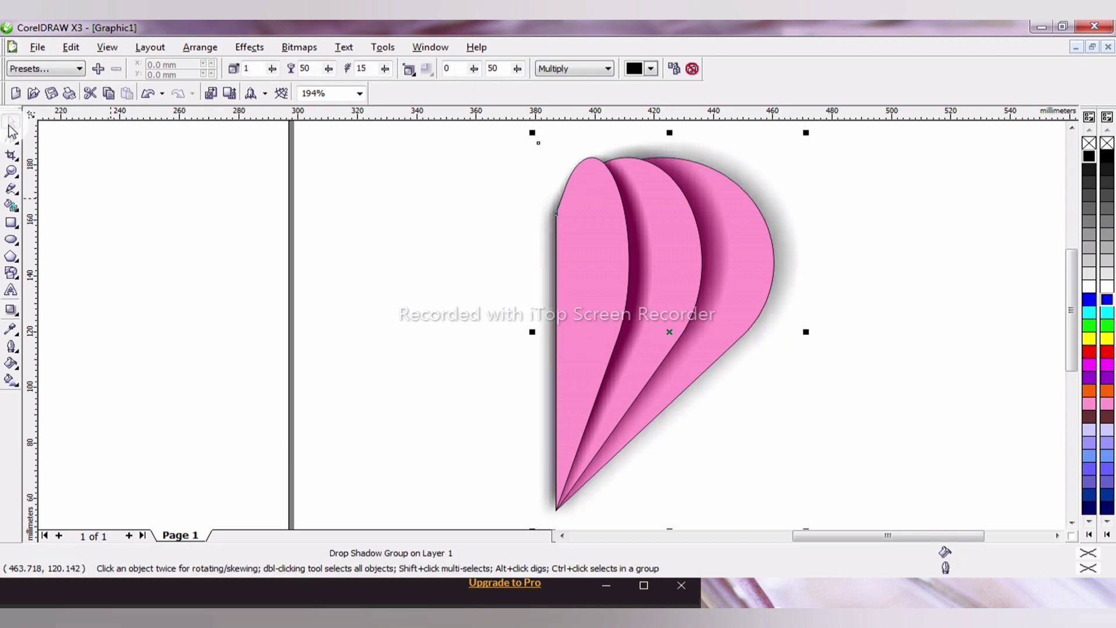
- Fill the widest half-heart with green and the middle half-heart with white
click(774, 279)
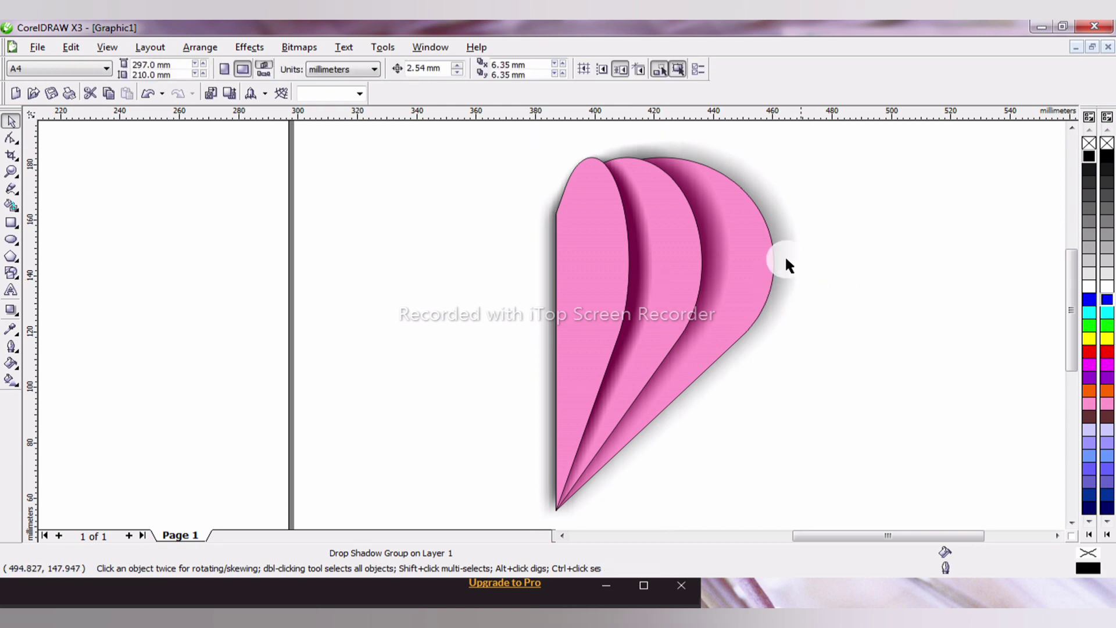
click(1107, 326)
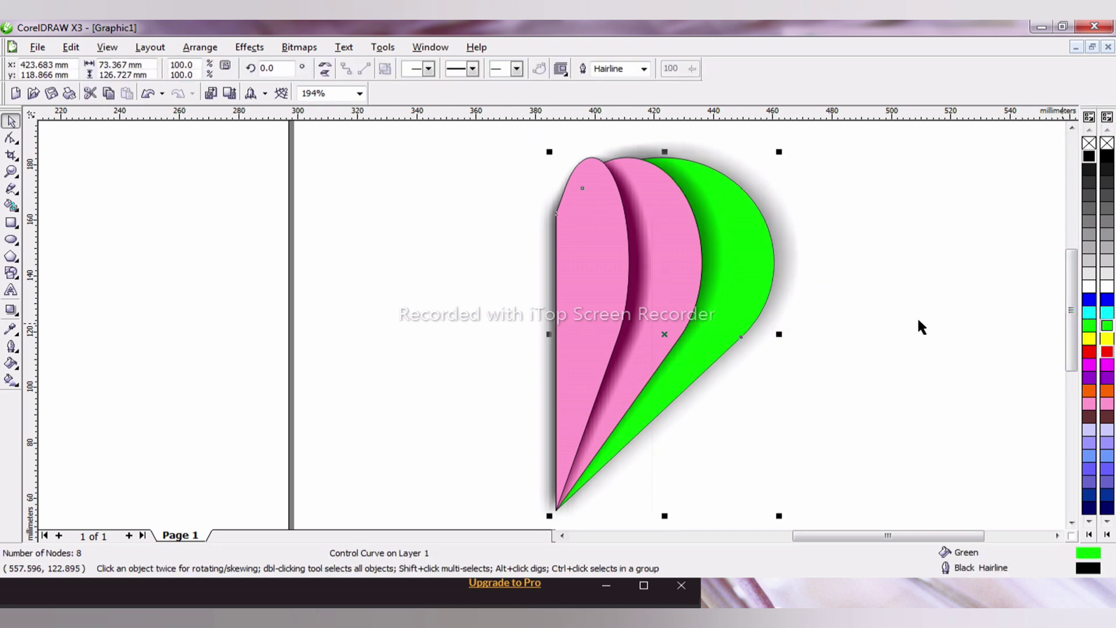
click(677, 294)
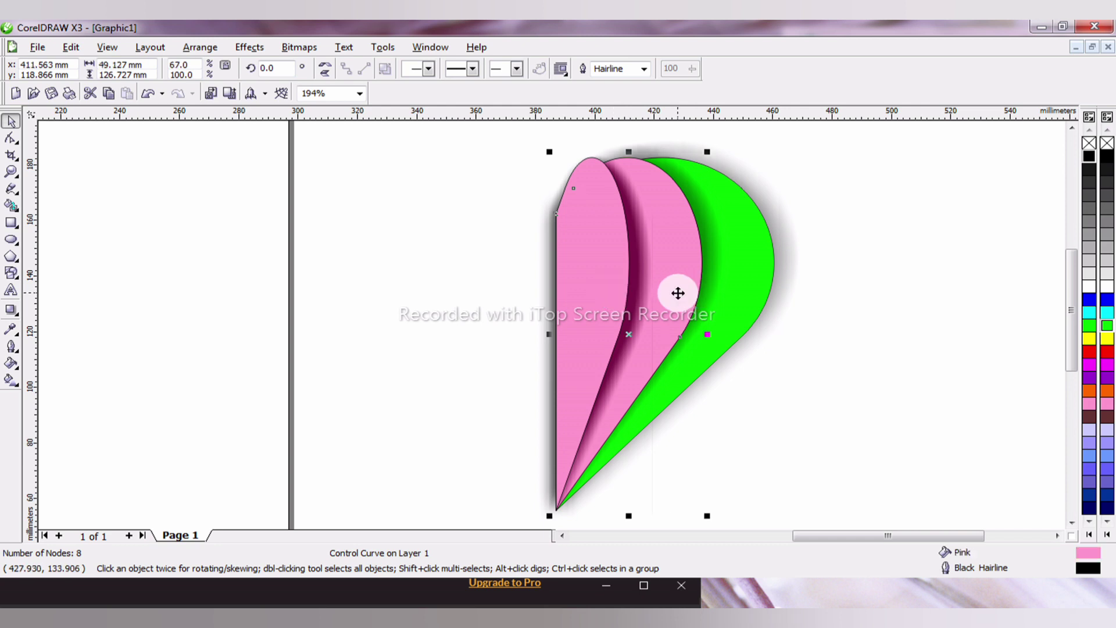
click(1090, 288)
- Try red and magenta fills on the narrowest half-heart, and settle on blue
click(609, 304)
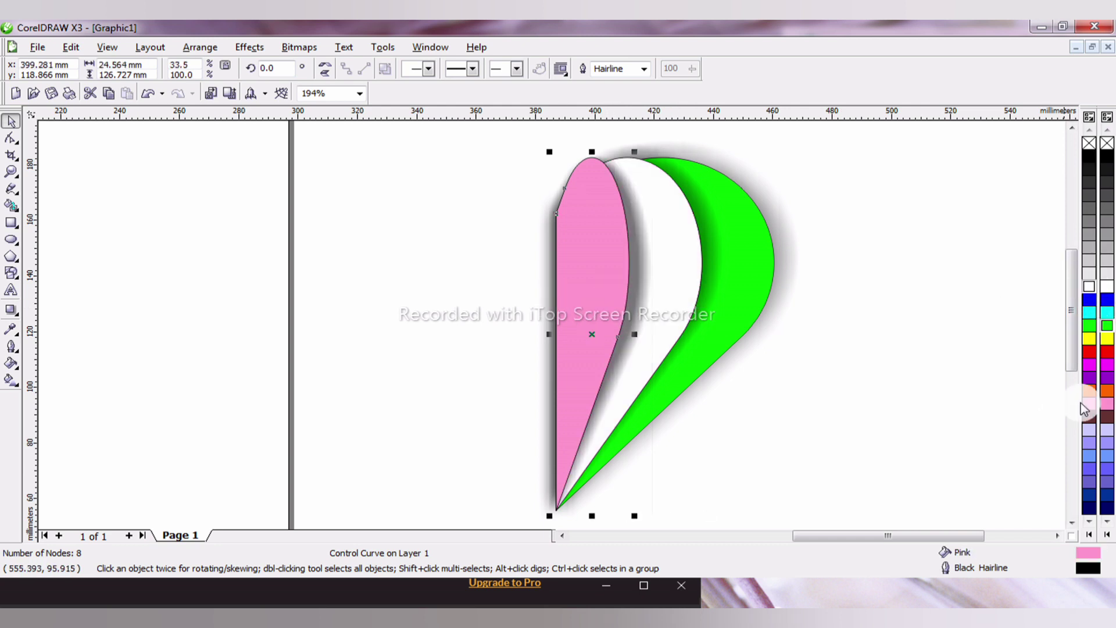
click(1087, 351)
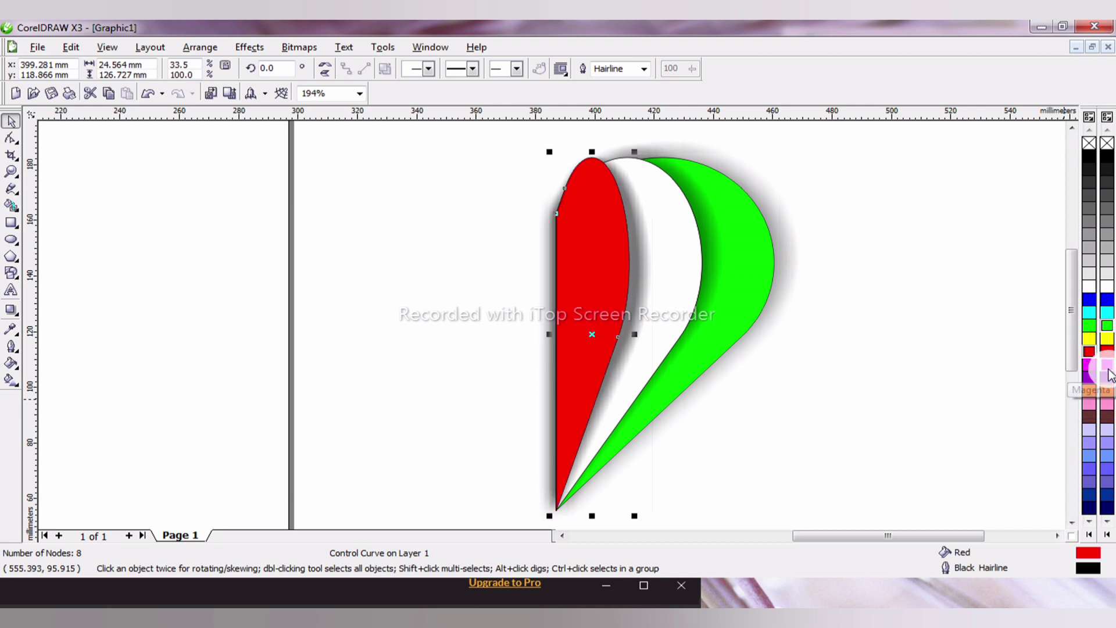
click(1108, 369)
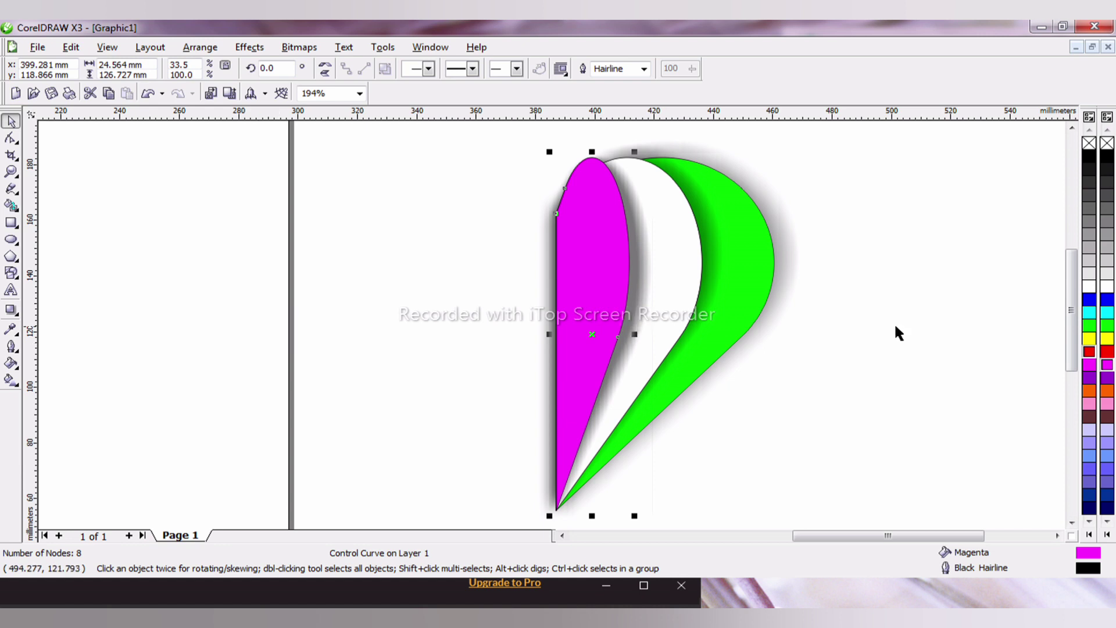
click(1089, 300)
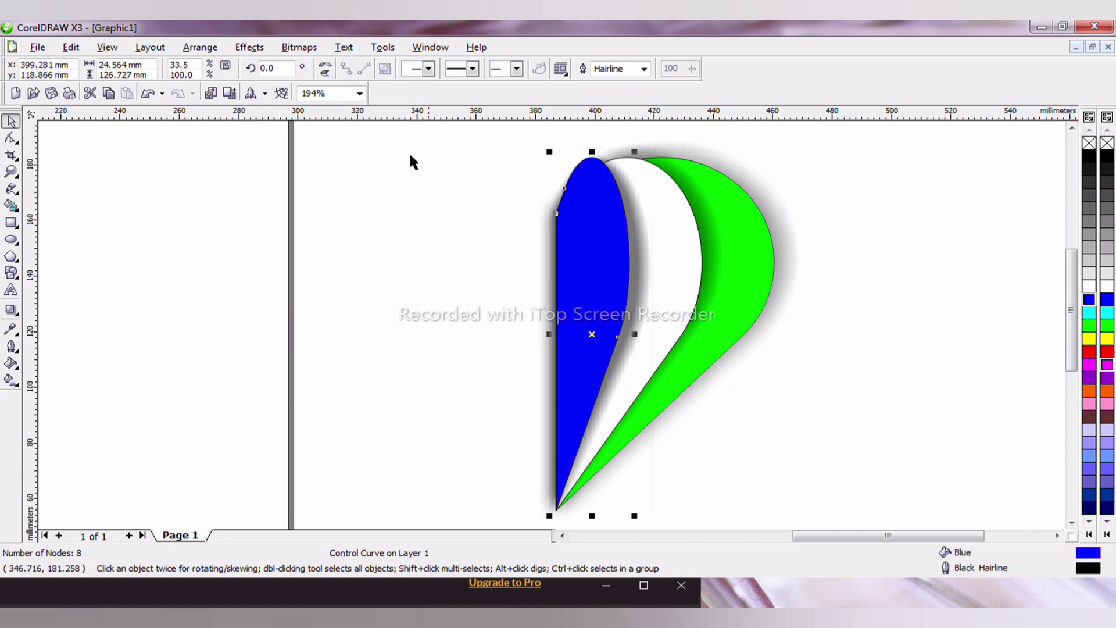
- Move all the half-hearts with their shadows together about 6 mm down and 1.7 mm to the left
drag(432, 138, 817, 525)
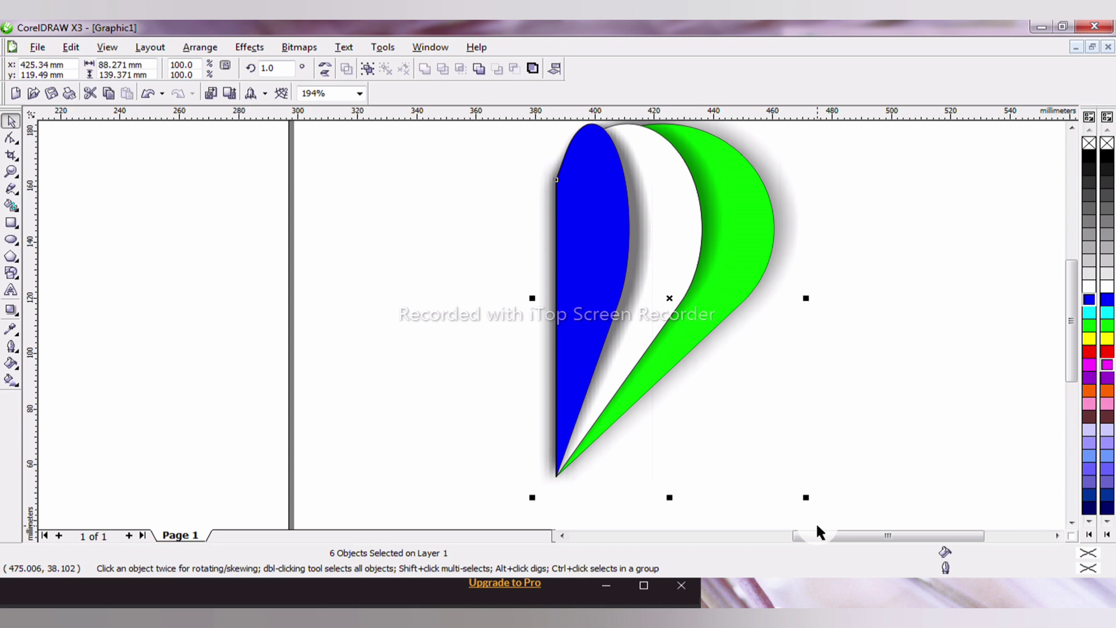
click(573, 274)
click(645, 245)
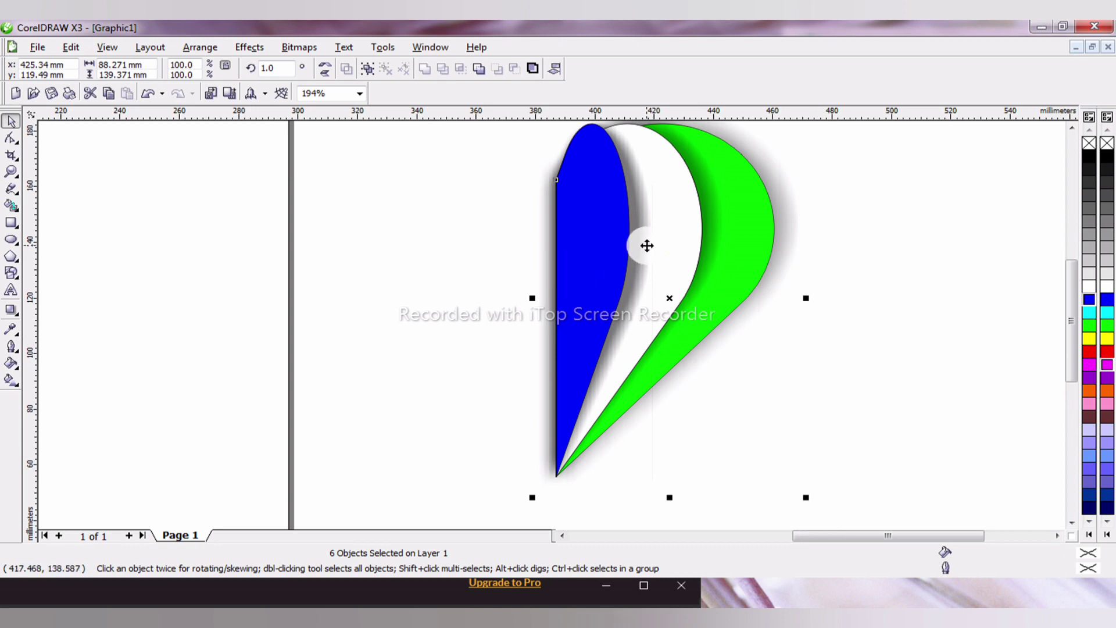
drag(645, 249, 642, 261)
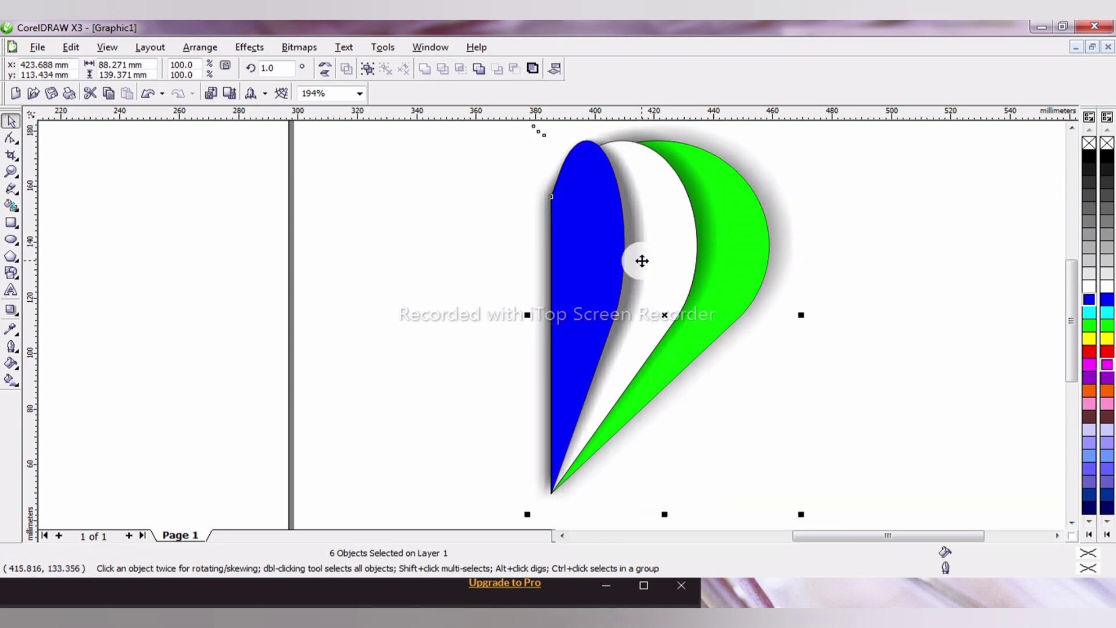
click(862, 227)
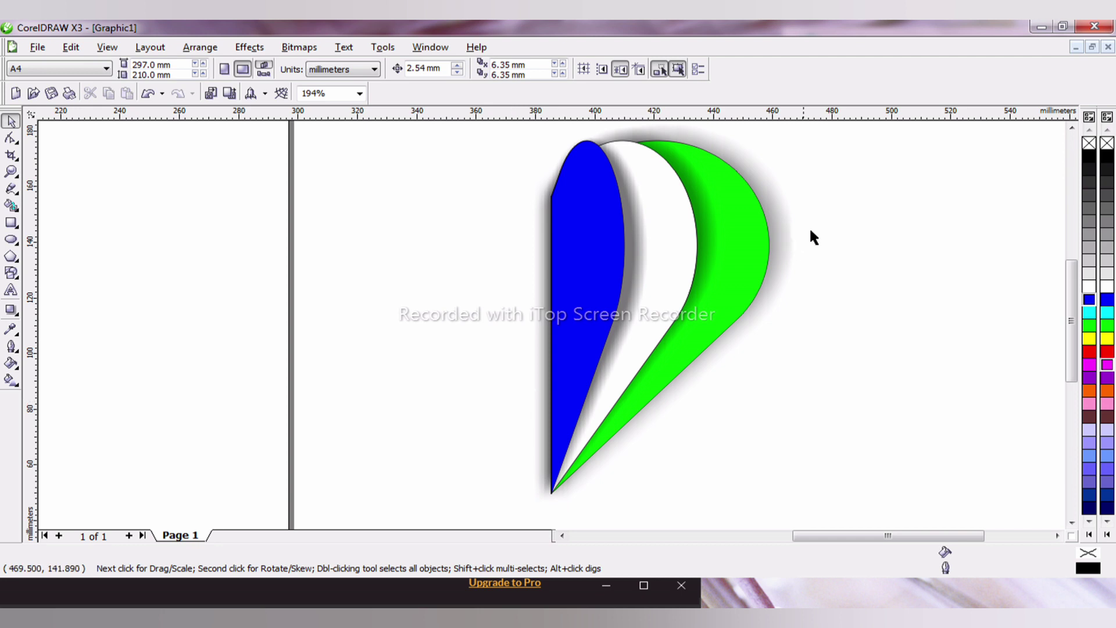
- Break the middle half-heart's drop shadow group apart so the shadow is a separate object
click(763, 191)
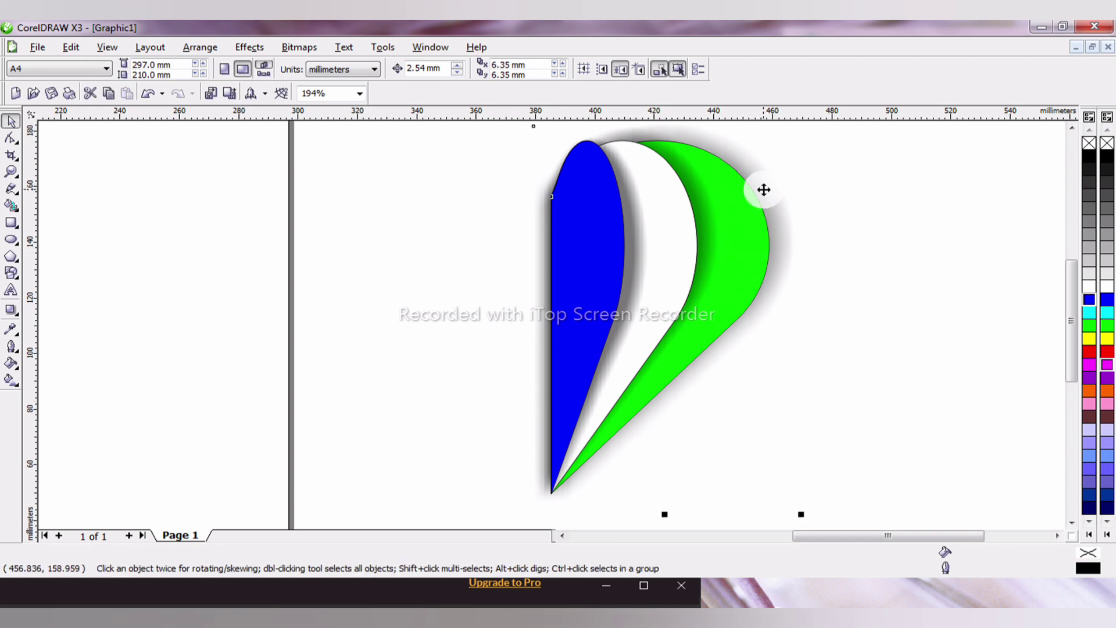
click(867, 252)
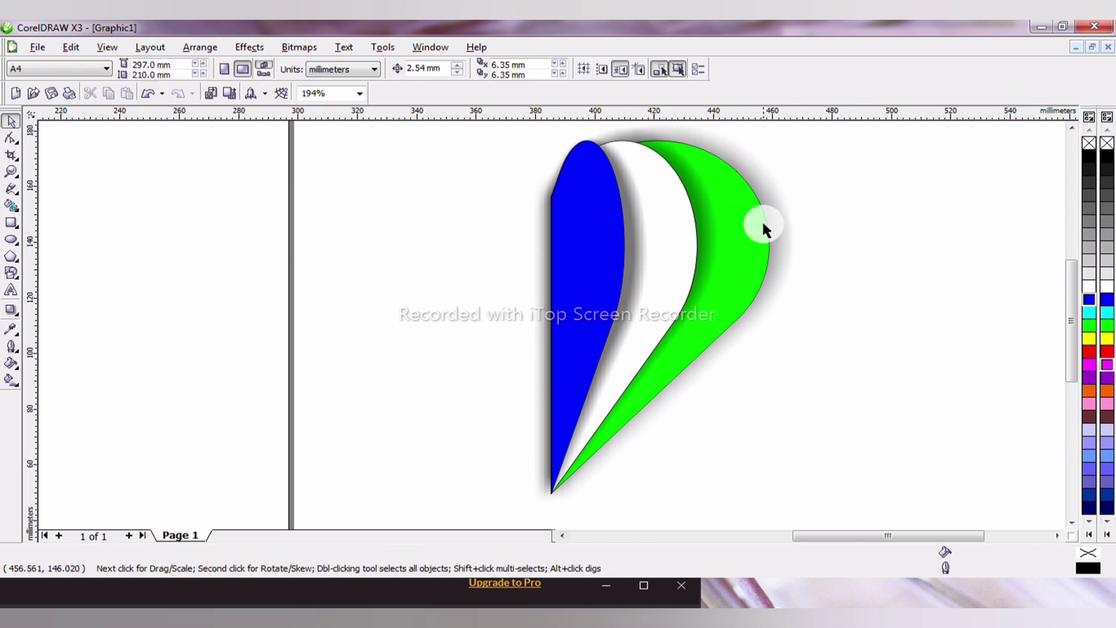
click(701, 224)
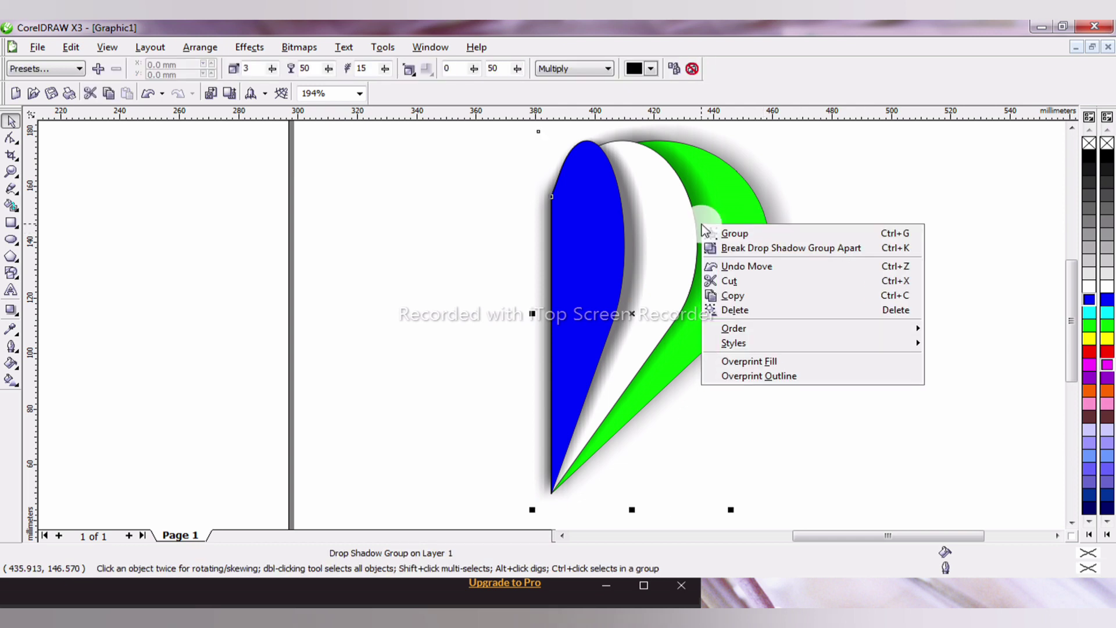
click(772, 249)
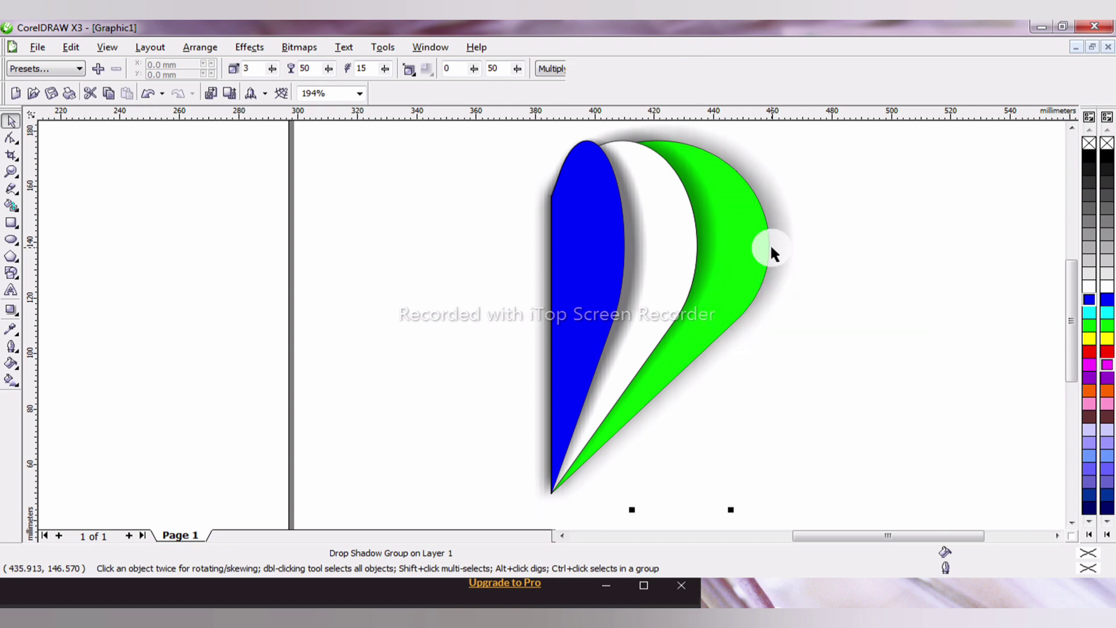
key(ctrl+z)
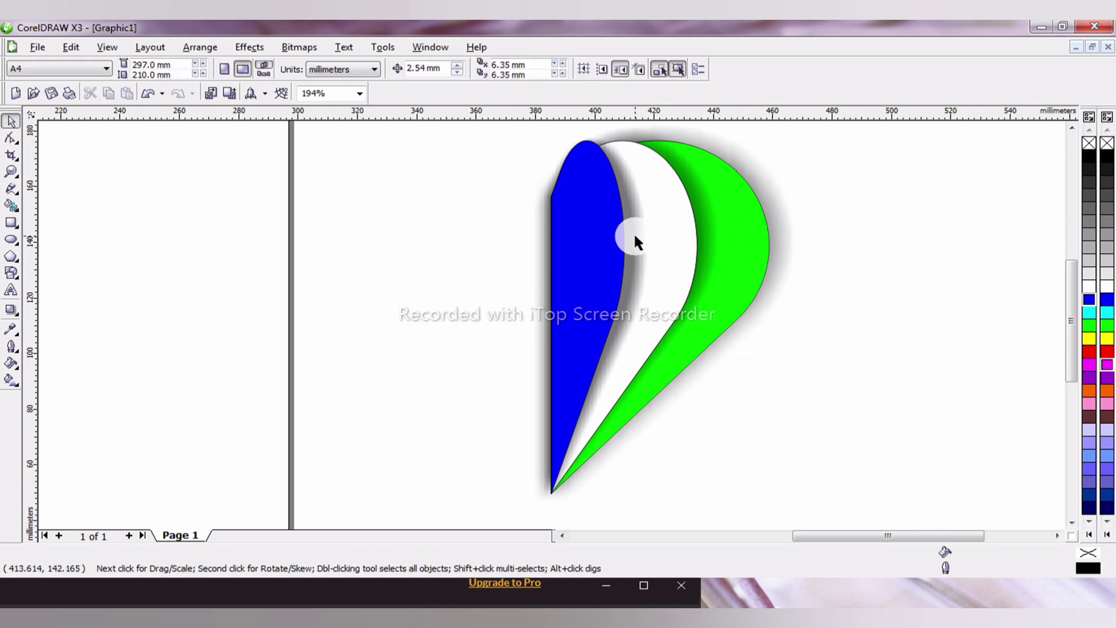
- Break the narrowest half-heart's drop shadow group apart to separate its shadow from the blue shape
click(634, 235)
right_click(633, 236)
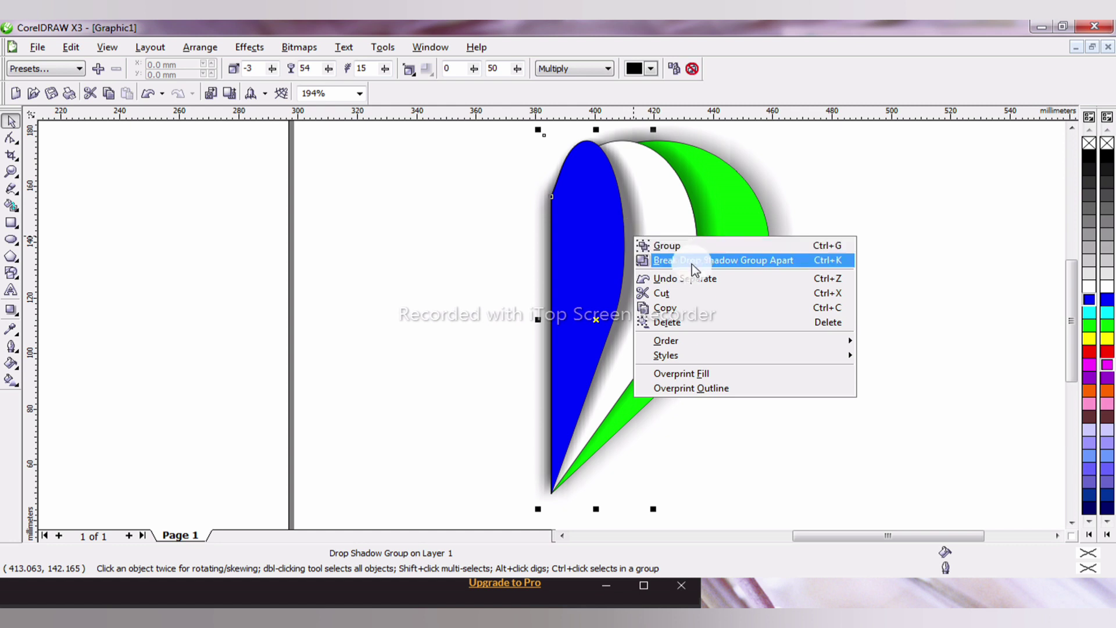
click(750, 259)
click(894, 208)
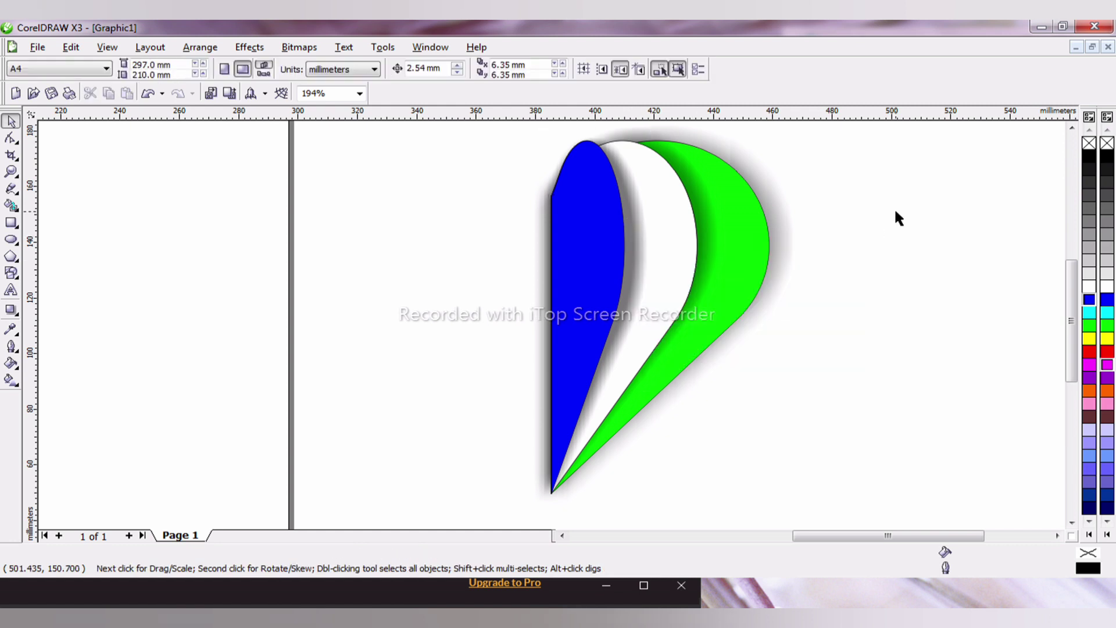
- Convert the narrowest half-heart's separated shadow to a 300 dpi CMYK bitmap with anti-aliasing and a transparent background
click(625, 203)
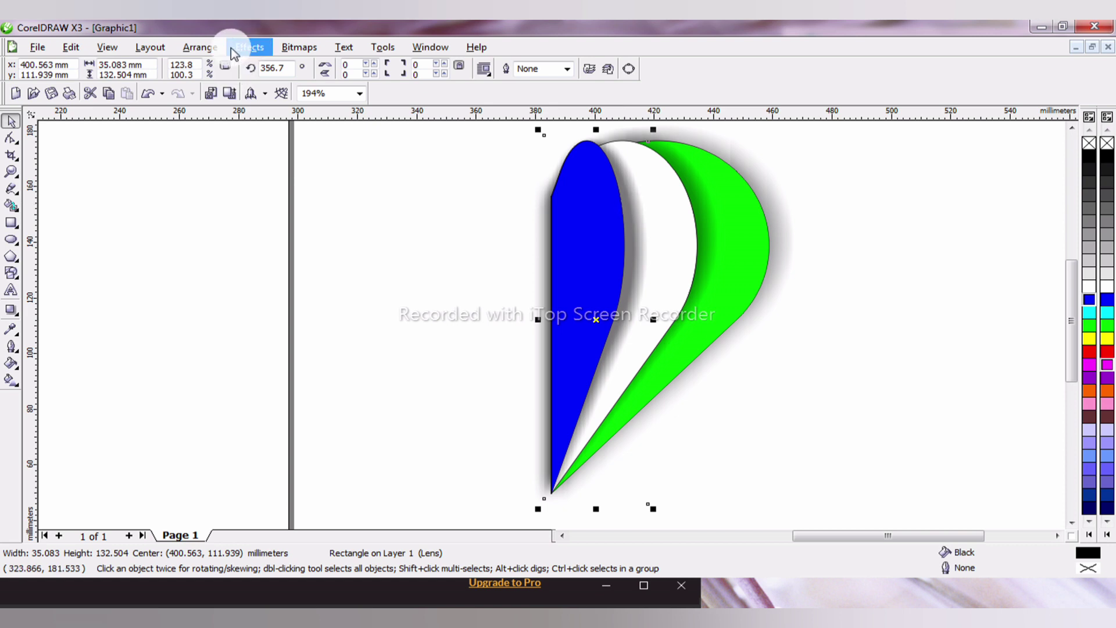
click(300, 46)
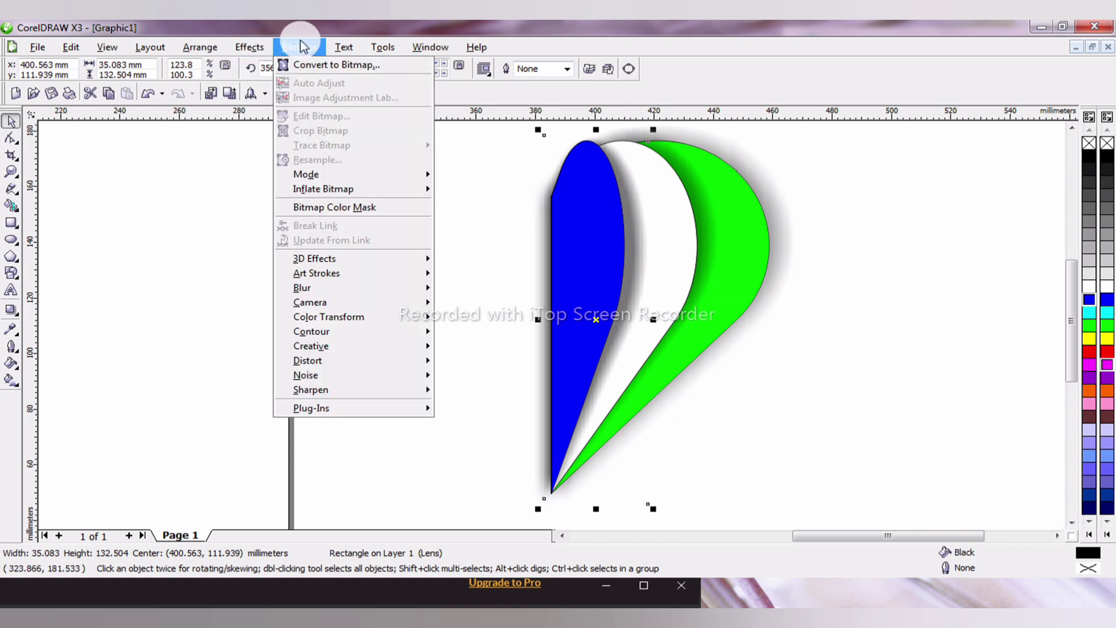
click(343, 64)
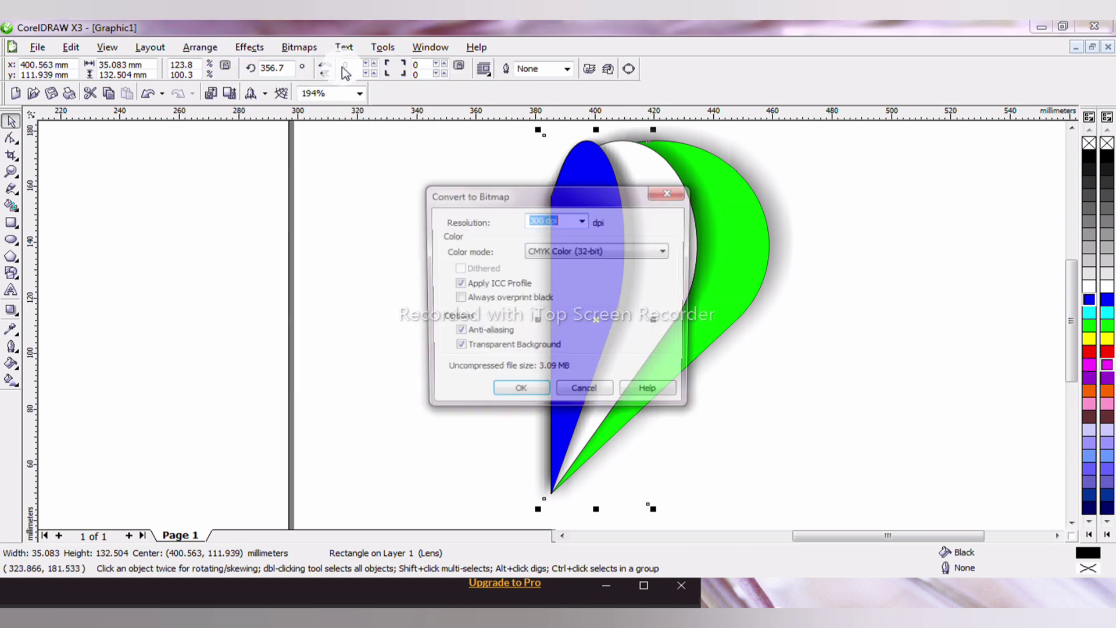
click(458, 333)
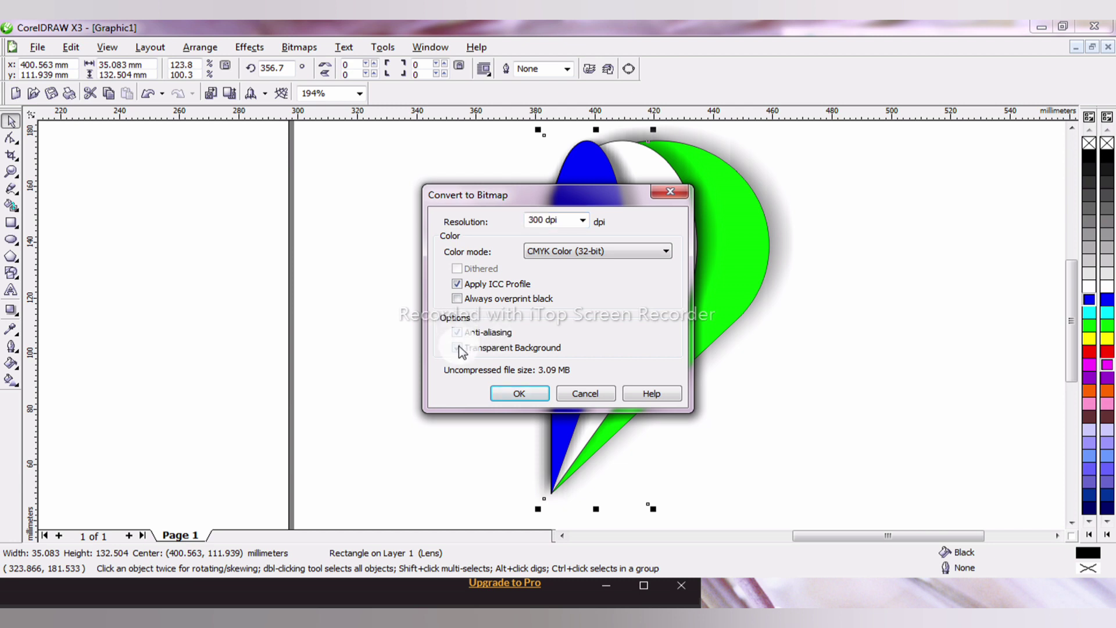
click(458, 348)
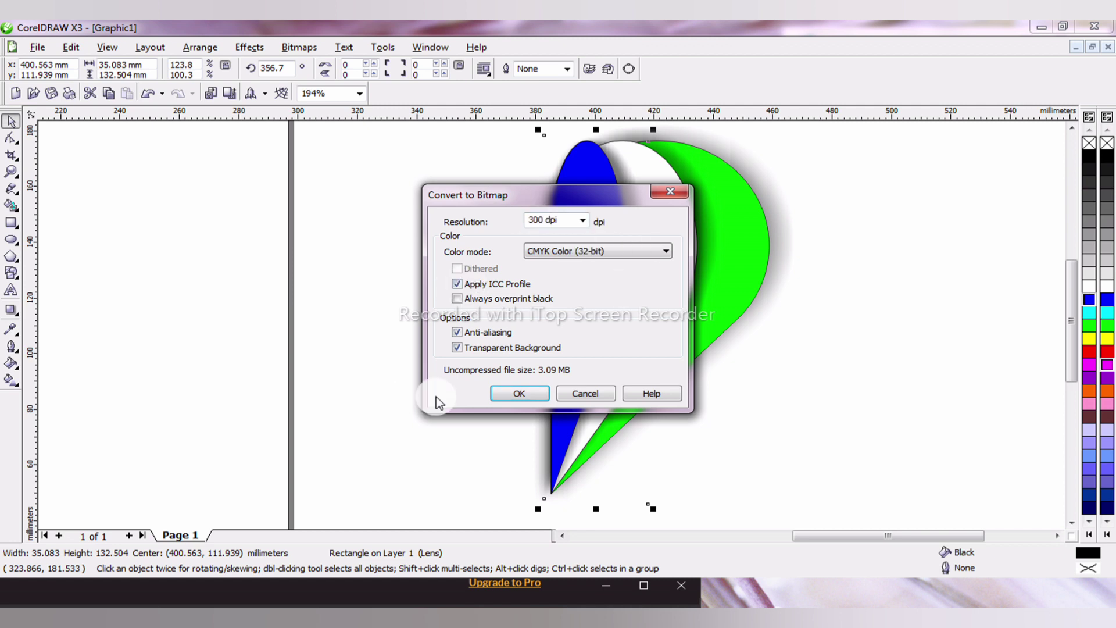
click(522, 394)
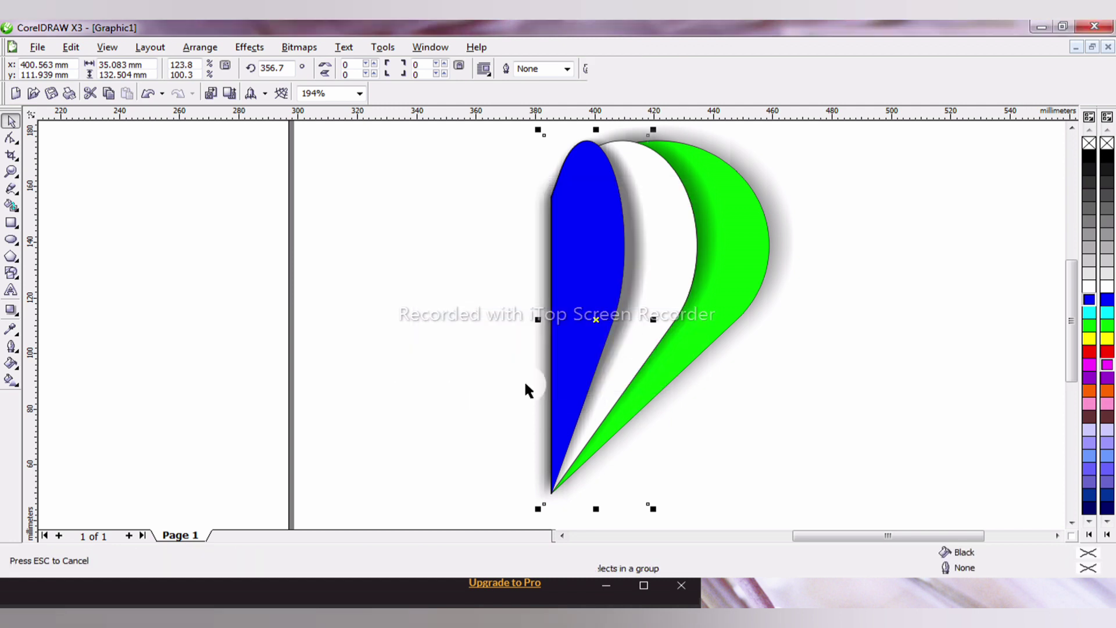
click(874, 226)
- Convert the middle half-heart's separated shadow to a 300 dpi CMYK bitmap with anti-aliasing and a transparent background
click(701, 233)
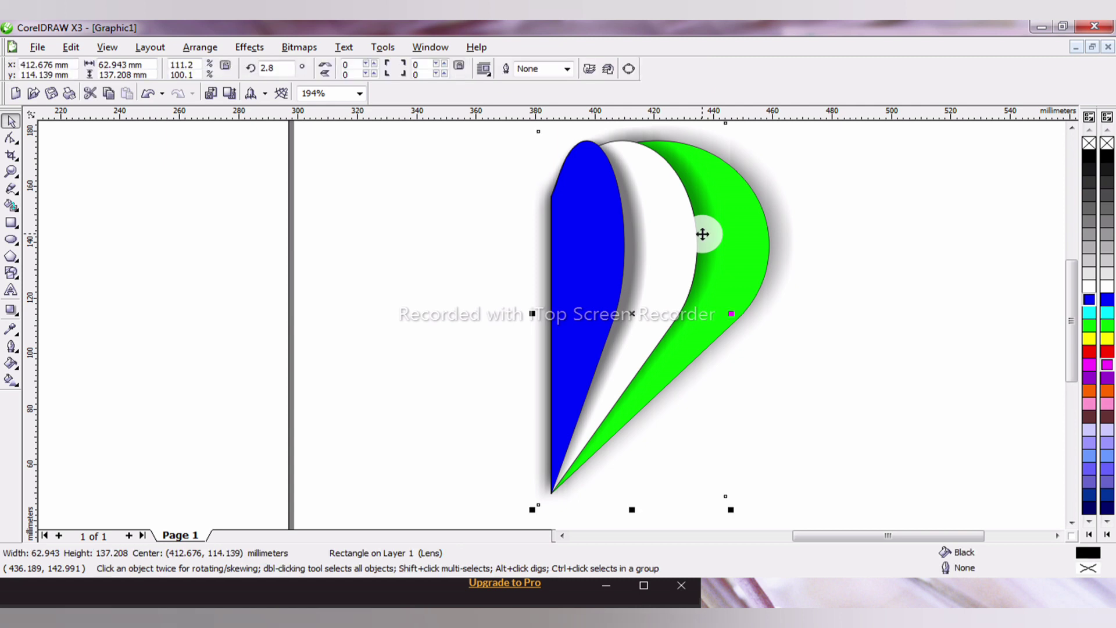
click(244, 46)
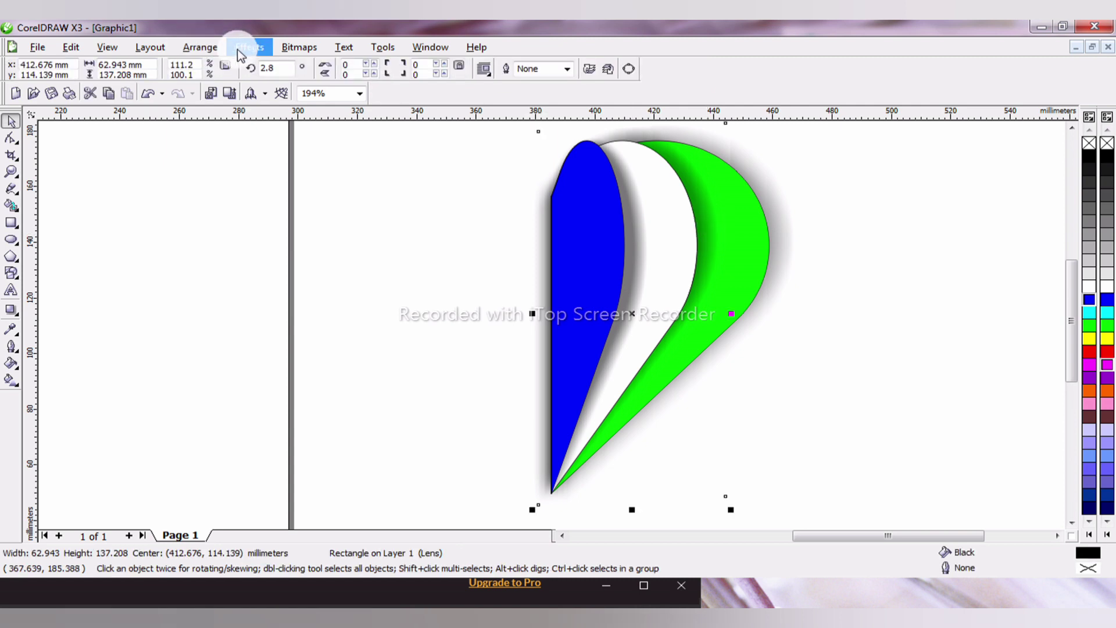
click(209, 47)
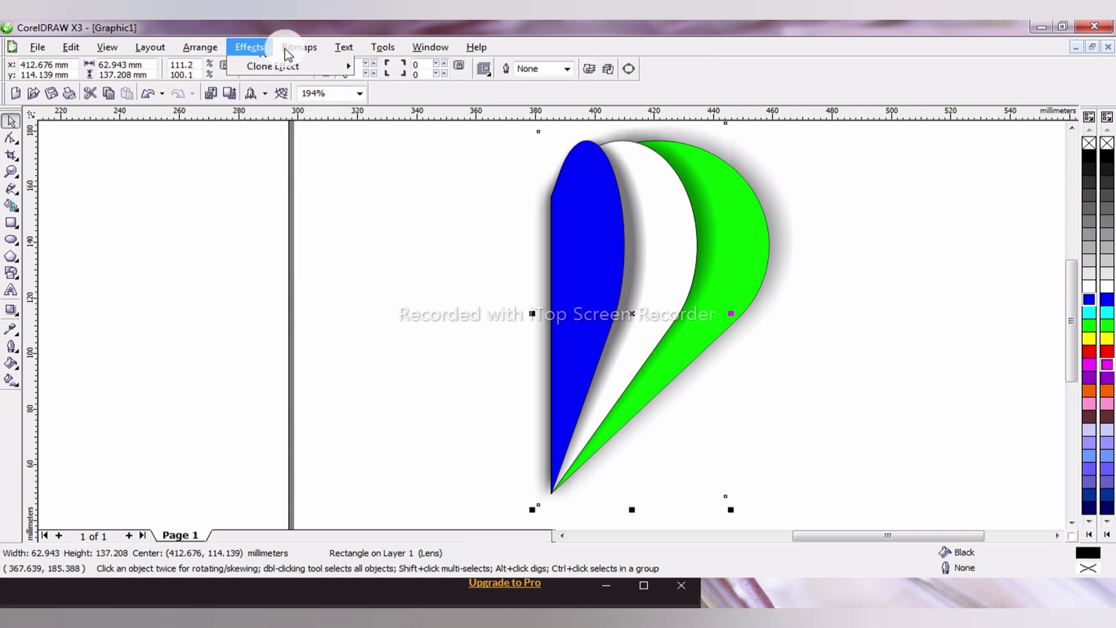
click(288, 48)
click(314, 65)
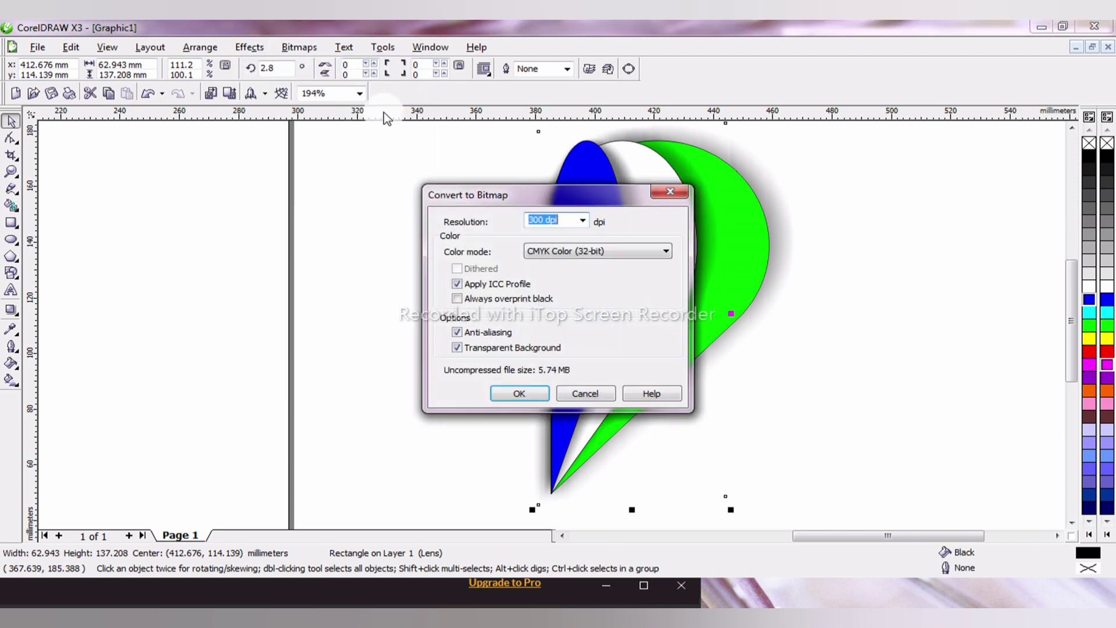
click(522, 394)
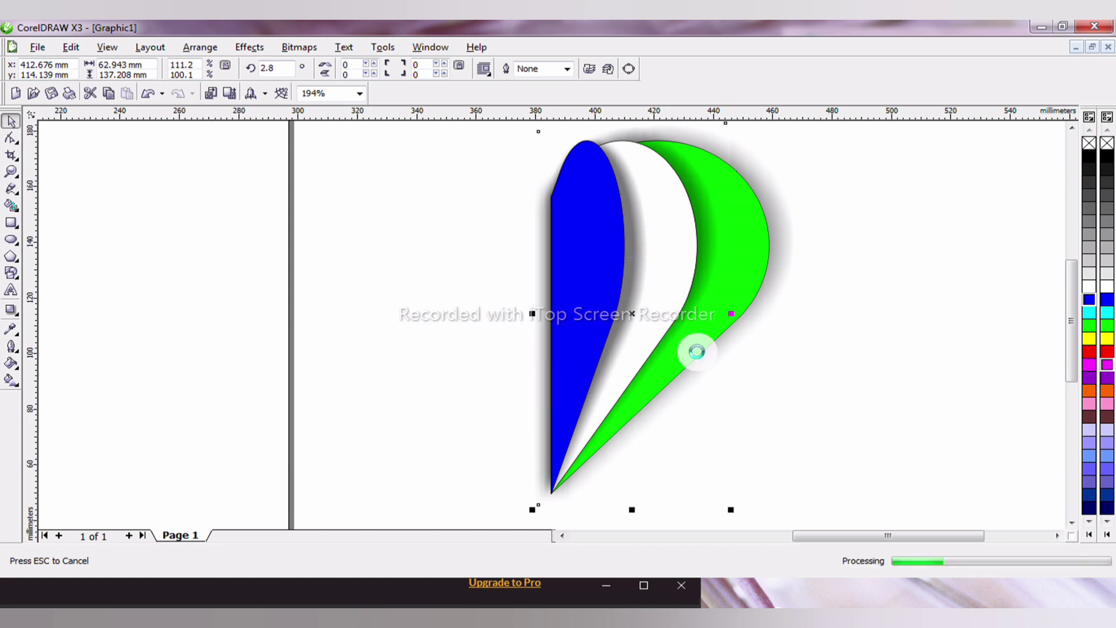
click(899, 286)
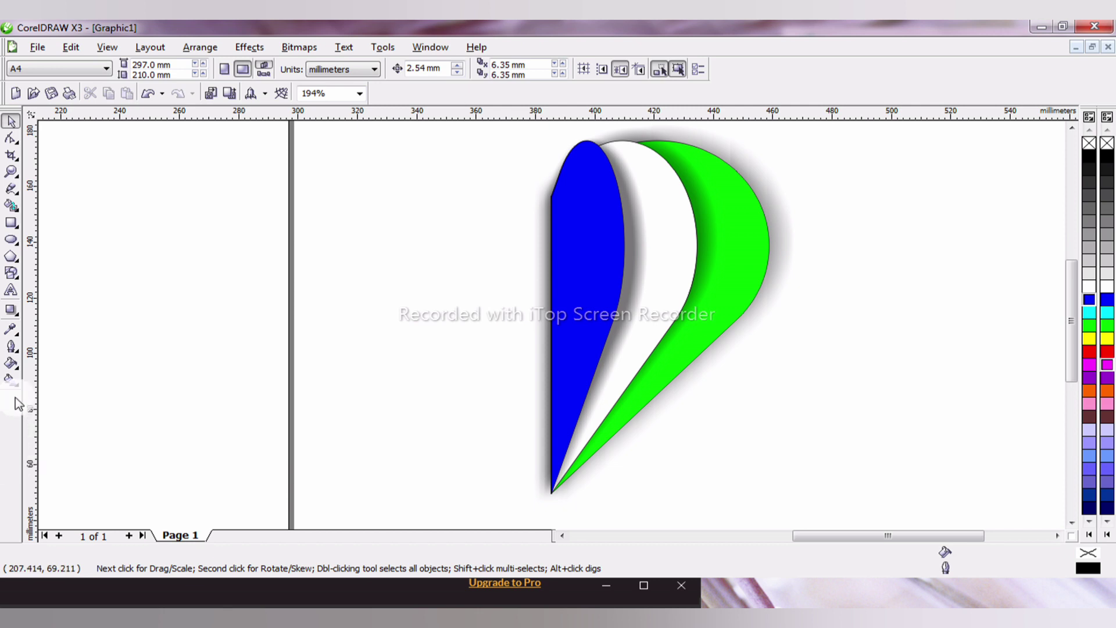
- Draw a vertical line along the half-hearts' straight edge and stretch it beyond both ends to about 139 mm
click(11, 189)
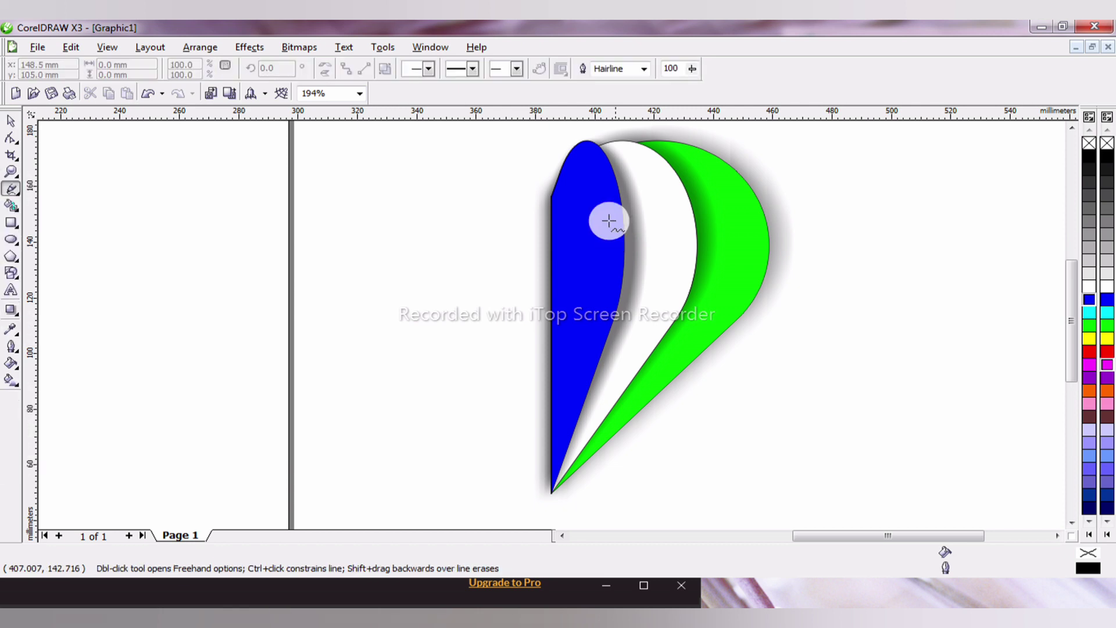
click(551, 200)
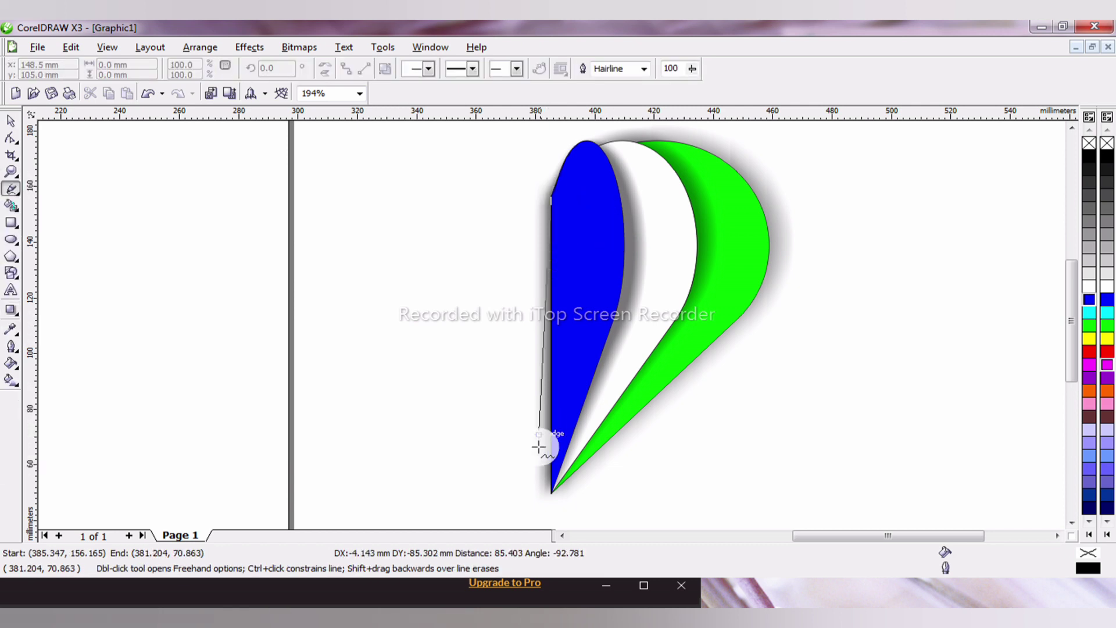
click(551, 494)
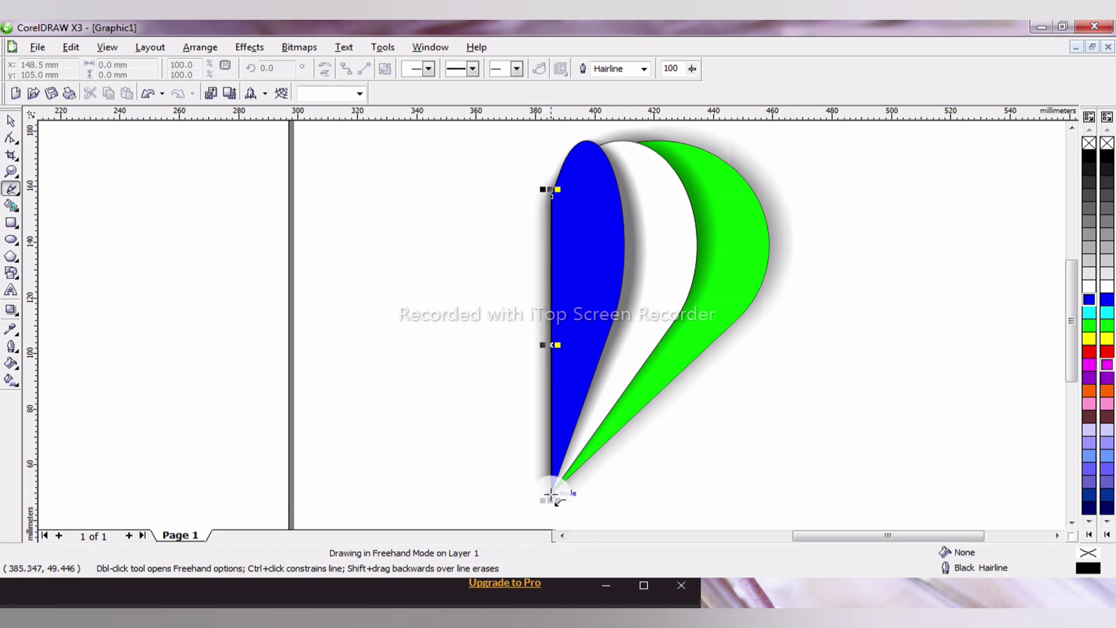
click(11, 122)
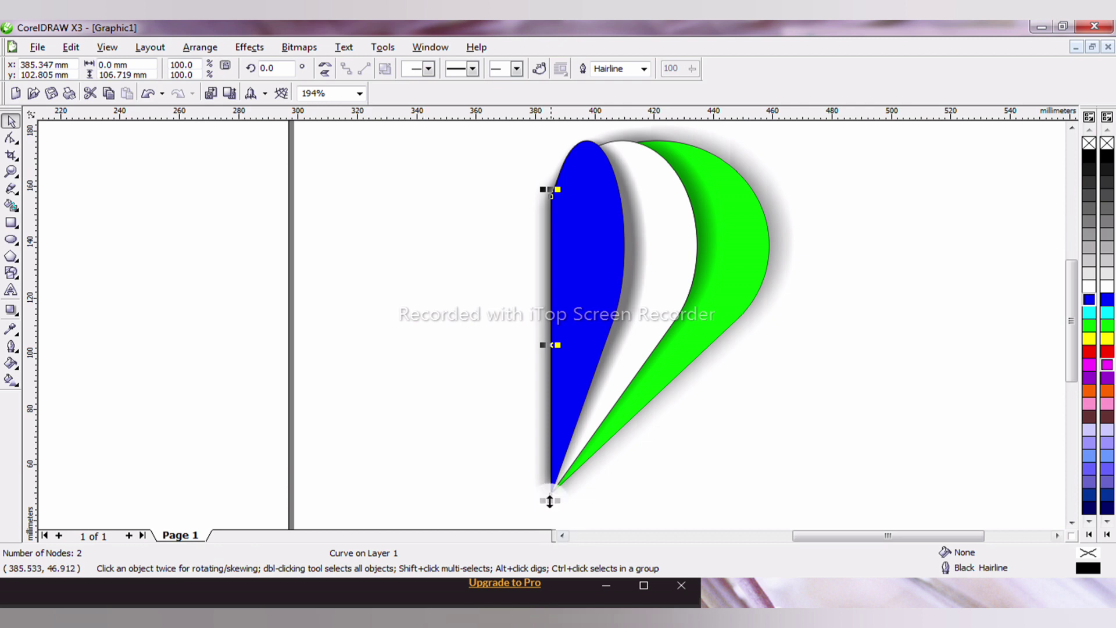
drag(551, 500, 555, 462)
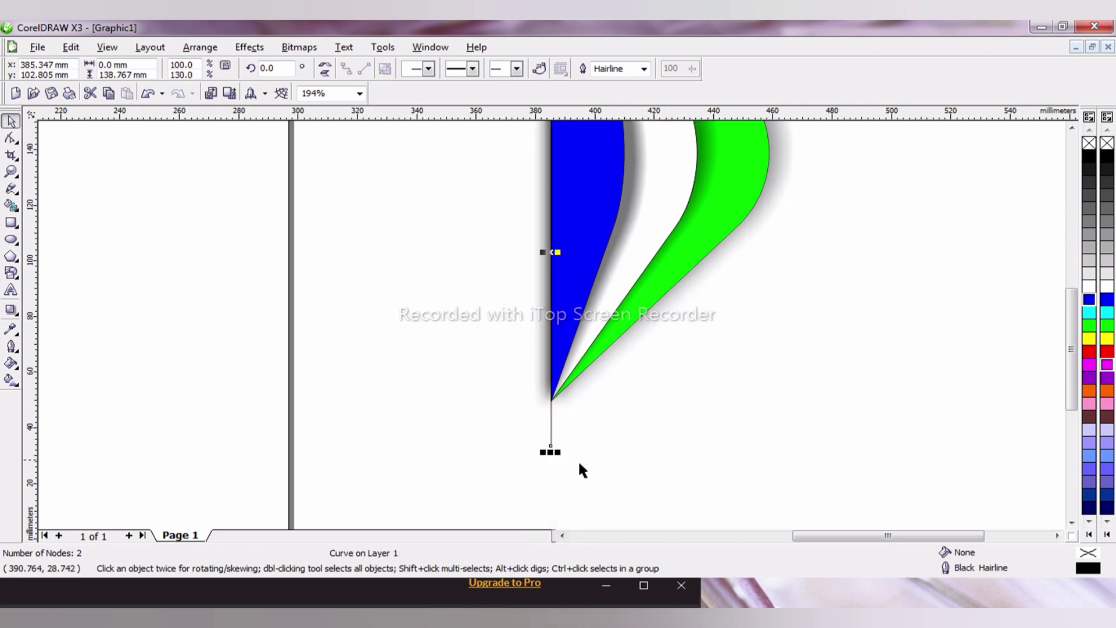
click(1073, 129)
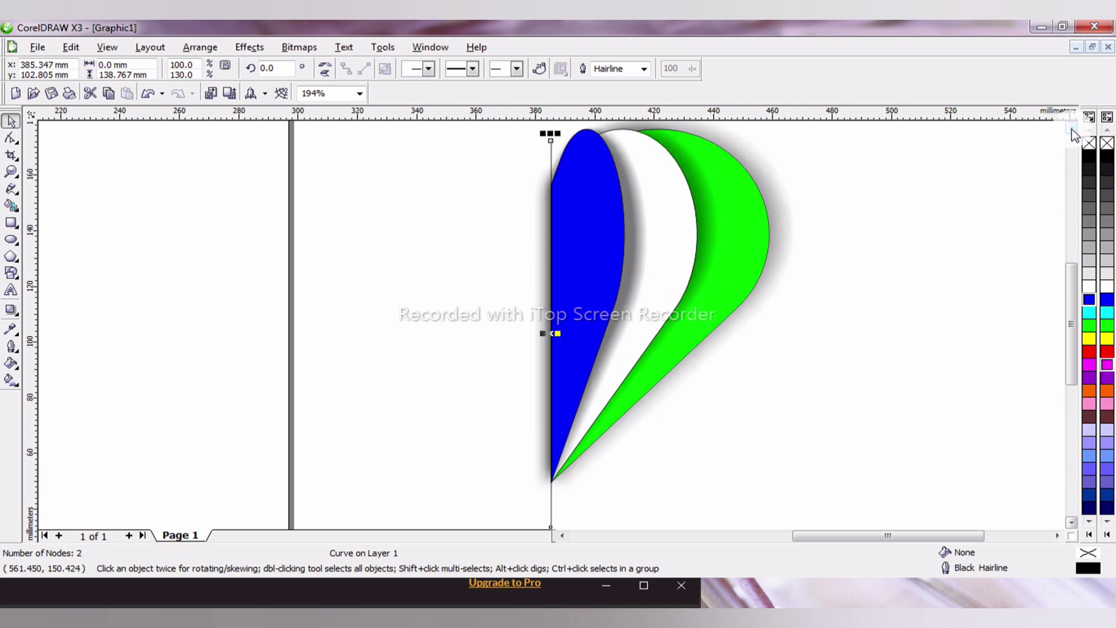
click(1073, 129)
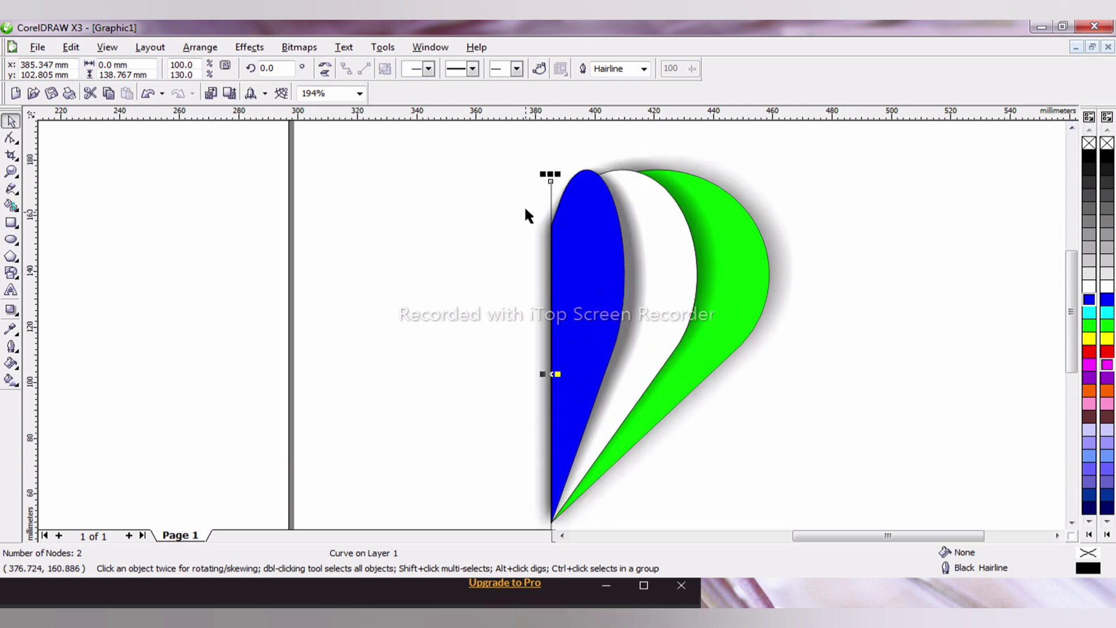
- Trim the blue half-heart's shadow bitmap with the vertical line
click(633, 262)
shift+click(635, 263)
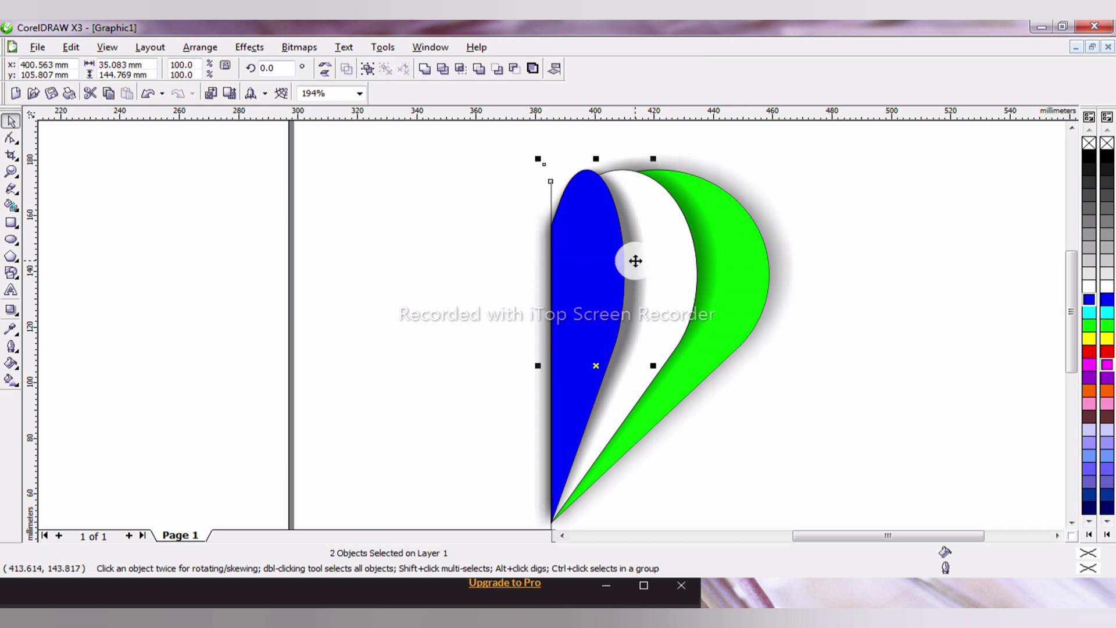
click(444, 69)
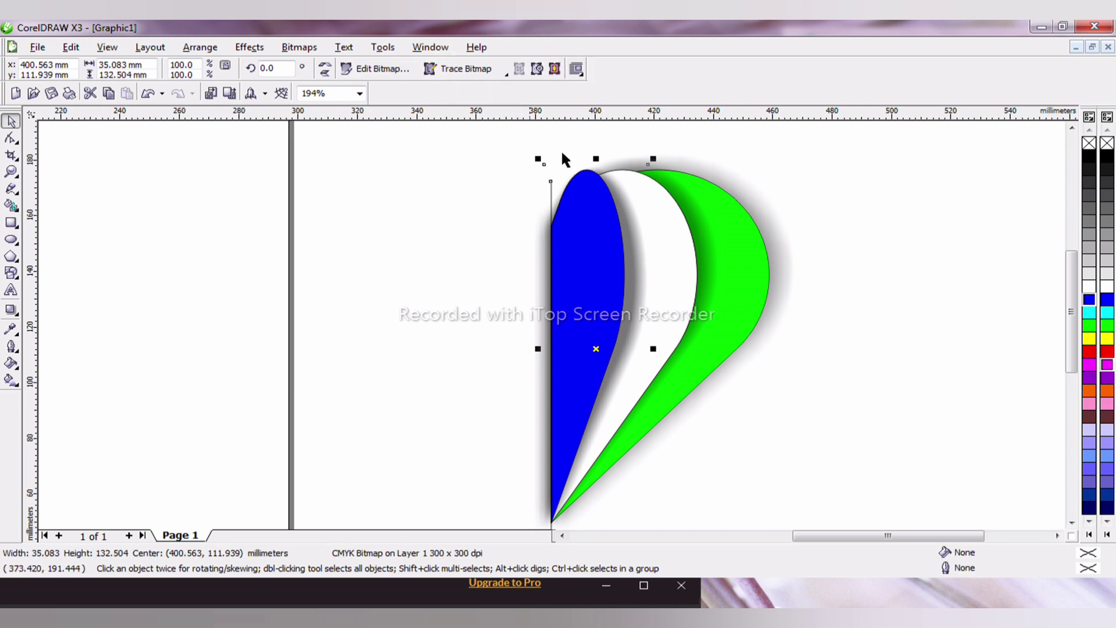
click(827, 194)
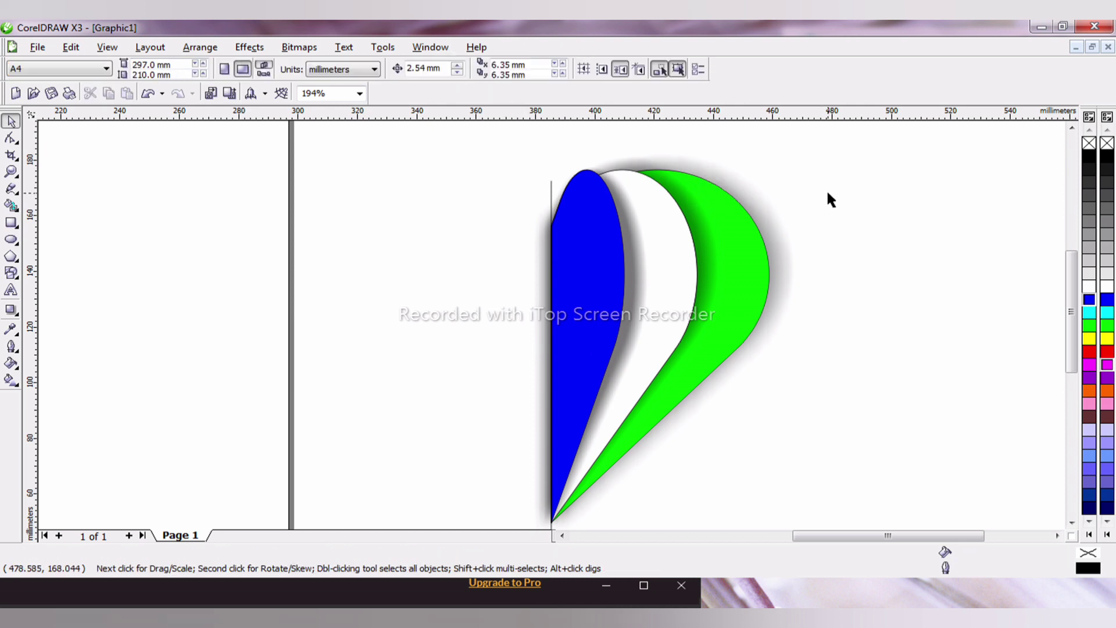
- Trim the middle white half-heart's shadow bitmap with the same vertical line
click(550, 194)
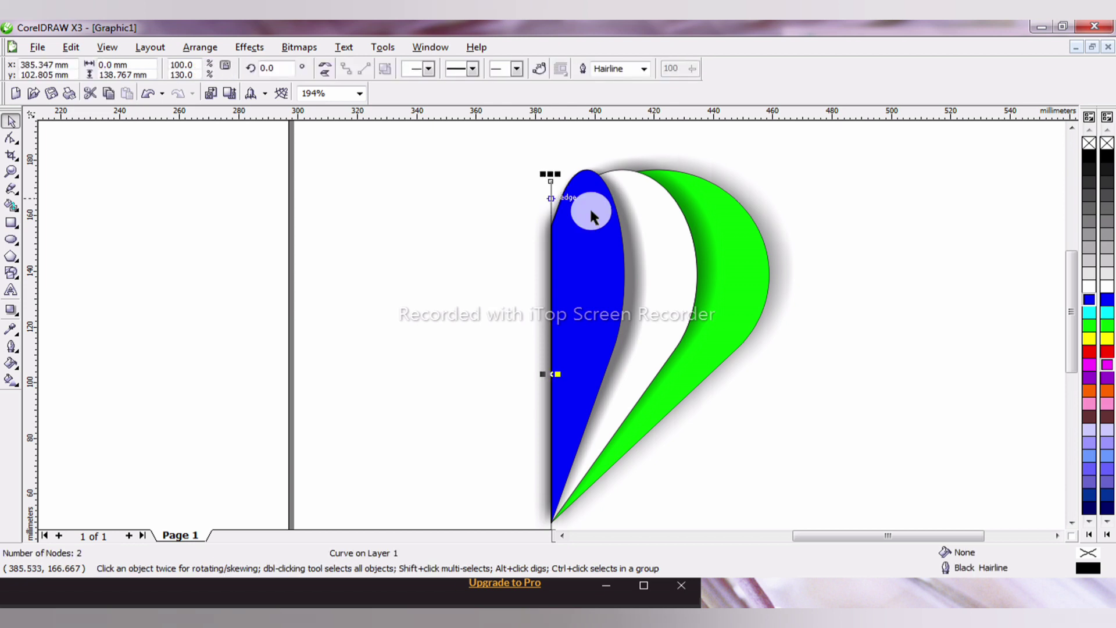
shift+click(709, 272)
click(443, 71)
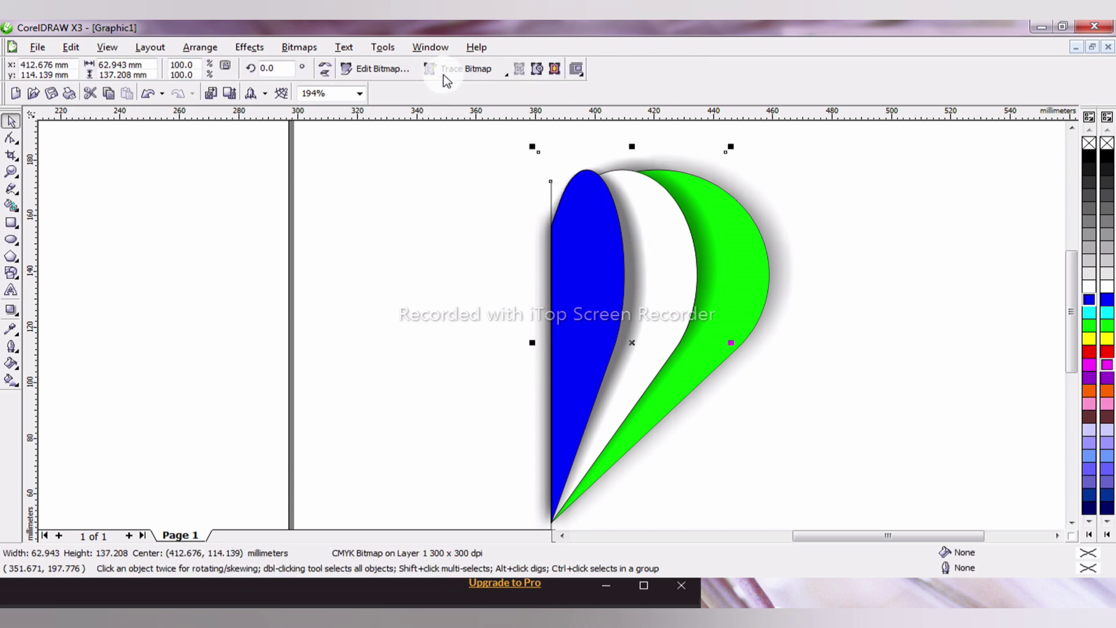
click(900, 200)
- Try moving the blue half-heart's shadow sideways to check the cut, and undo the move
drag(375, 152, 824, 156)
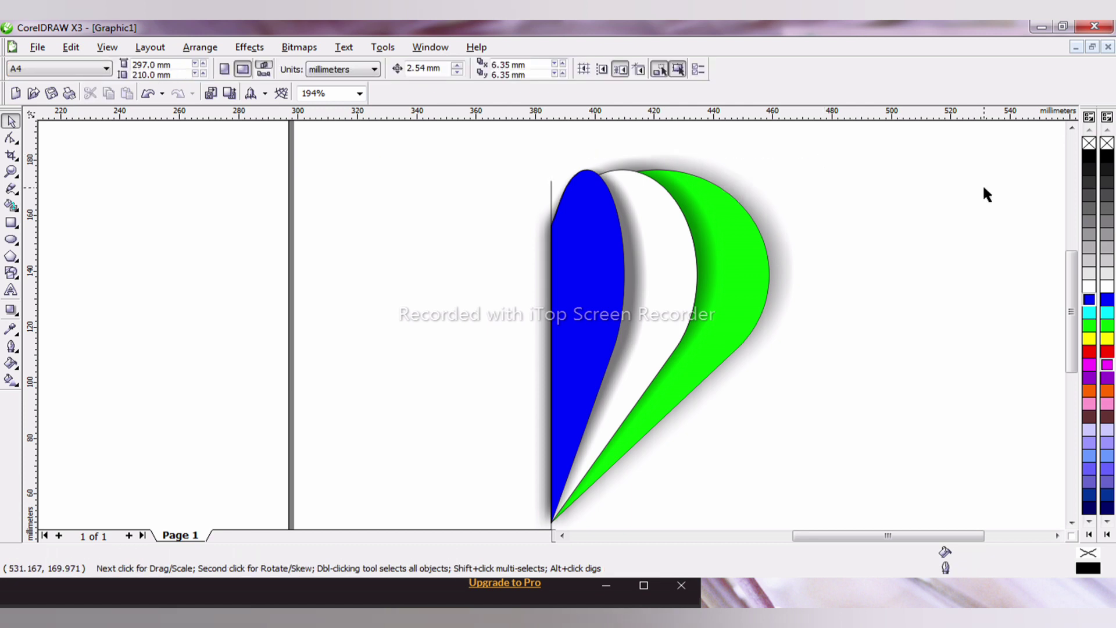
key(ctrl+a)
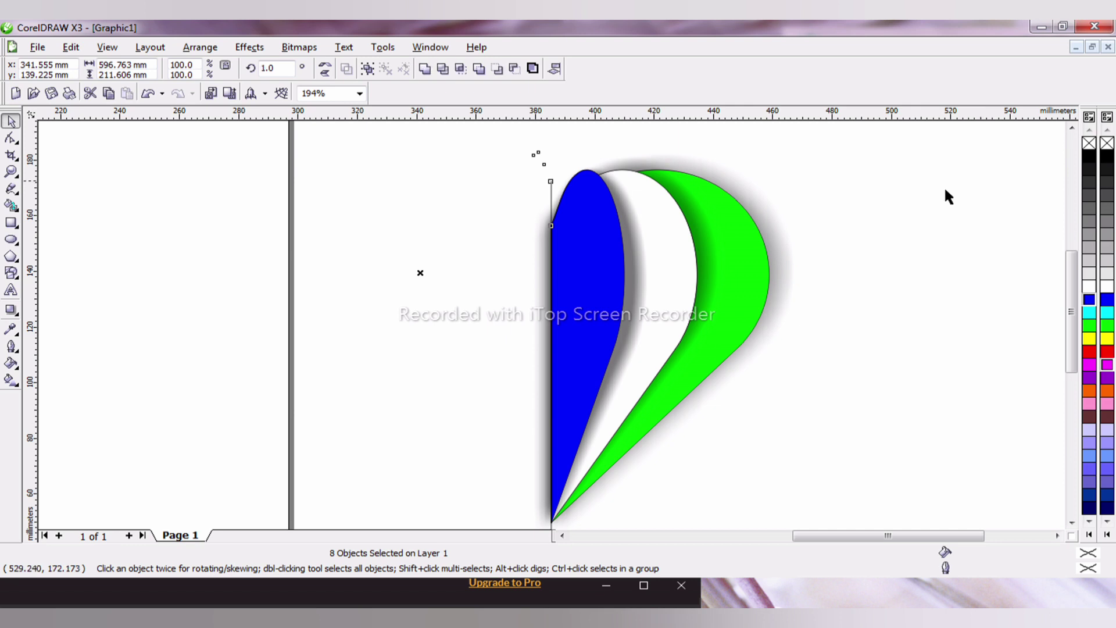
click(588, 294)
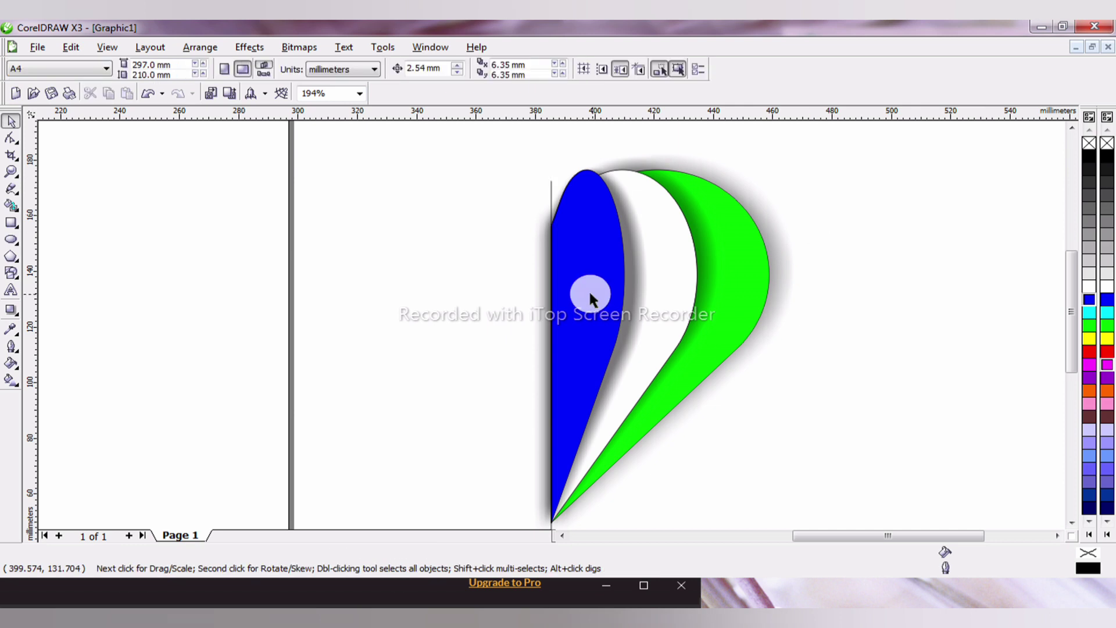
click(546, 281)
drag(542, 286, 483, 281)
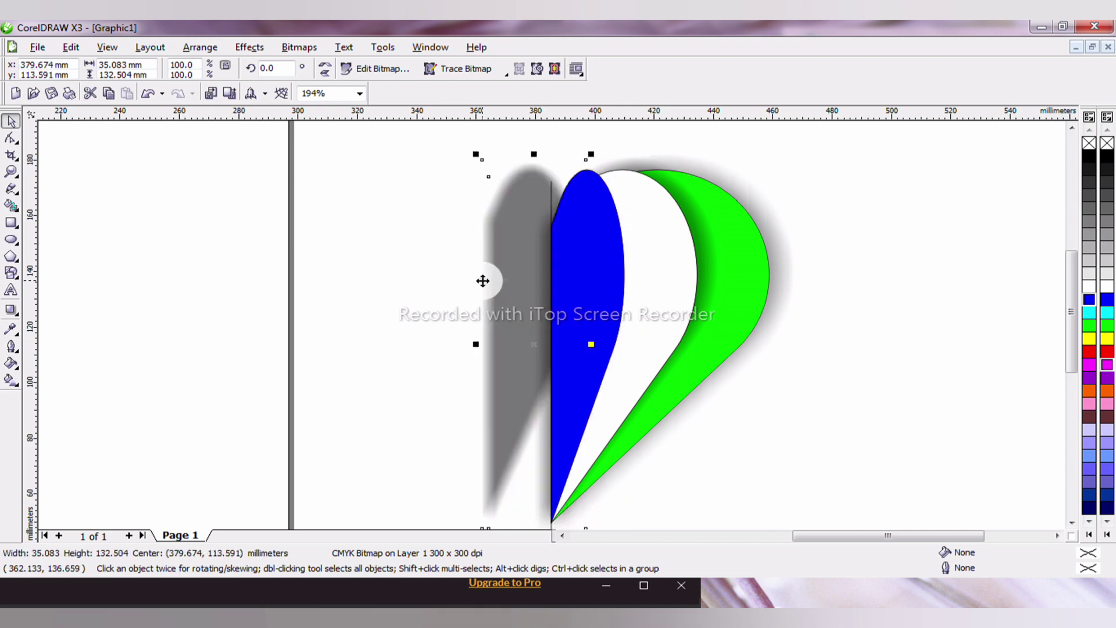
key(ctrl+z)
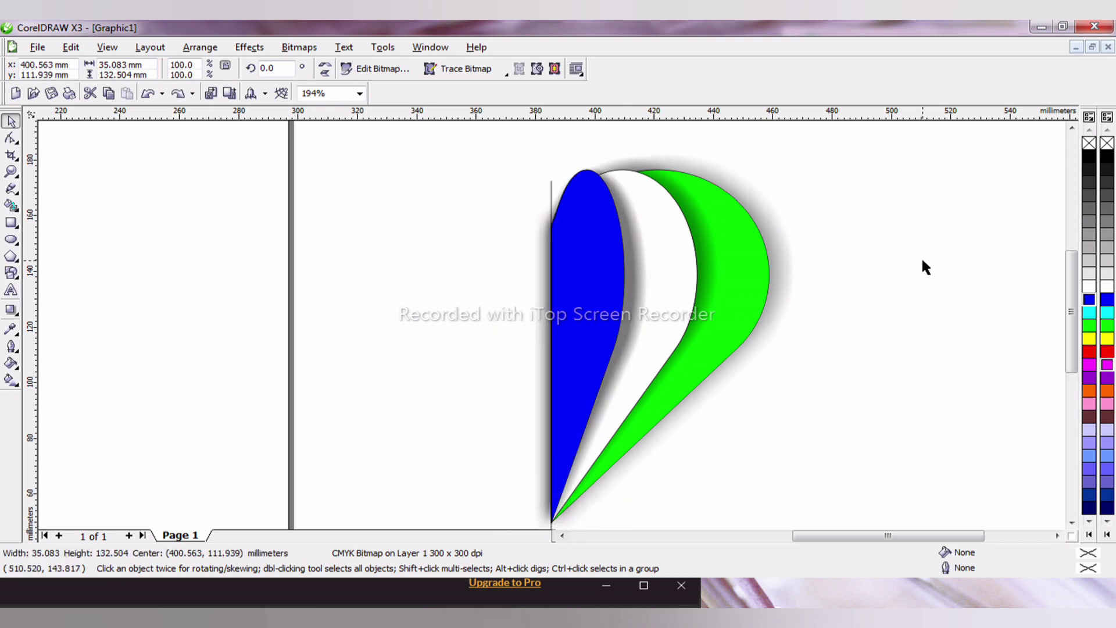
click(573, 294)
click(545, 309)
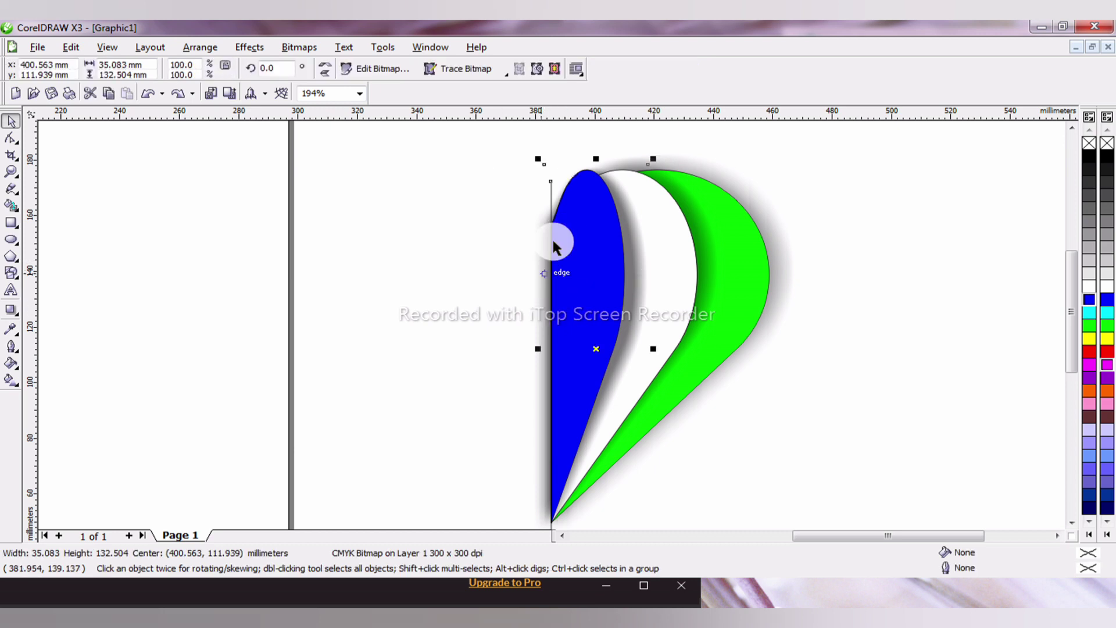
click(551, 189)
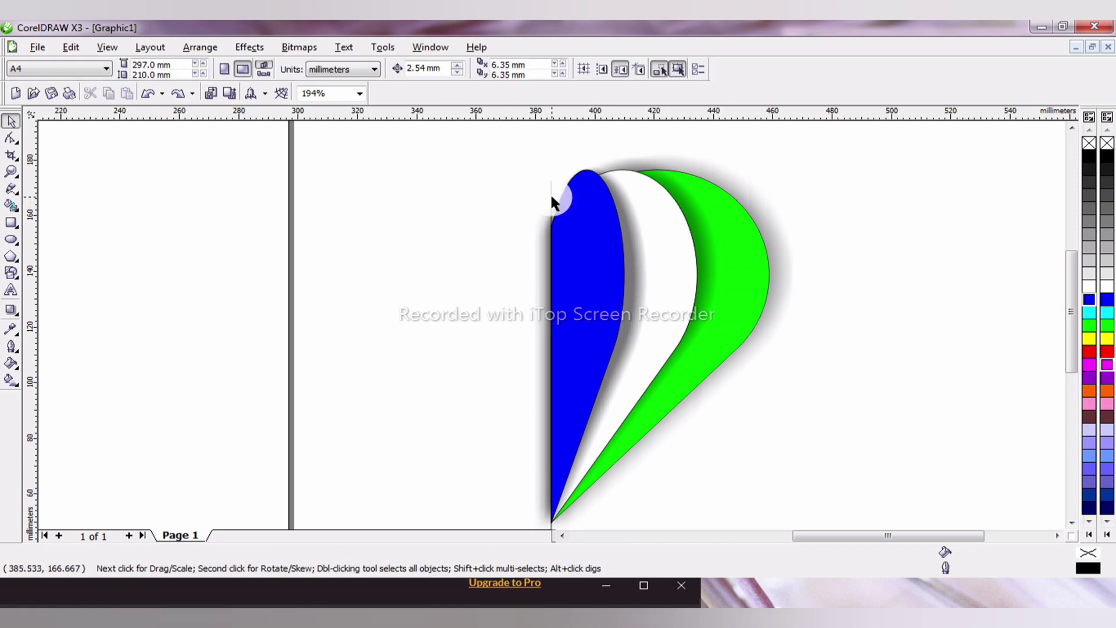
drag(373, 132, 811, 358)
click(543, 282)
drag(547, 283, 619, 291)
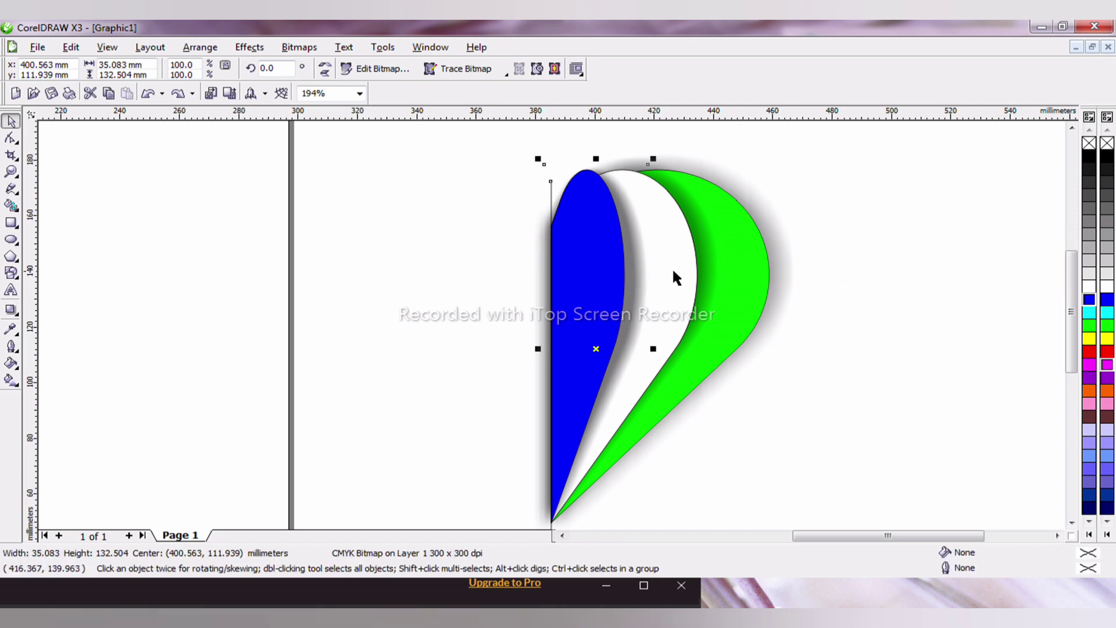
shift+click(703, 264)
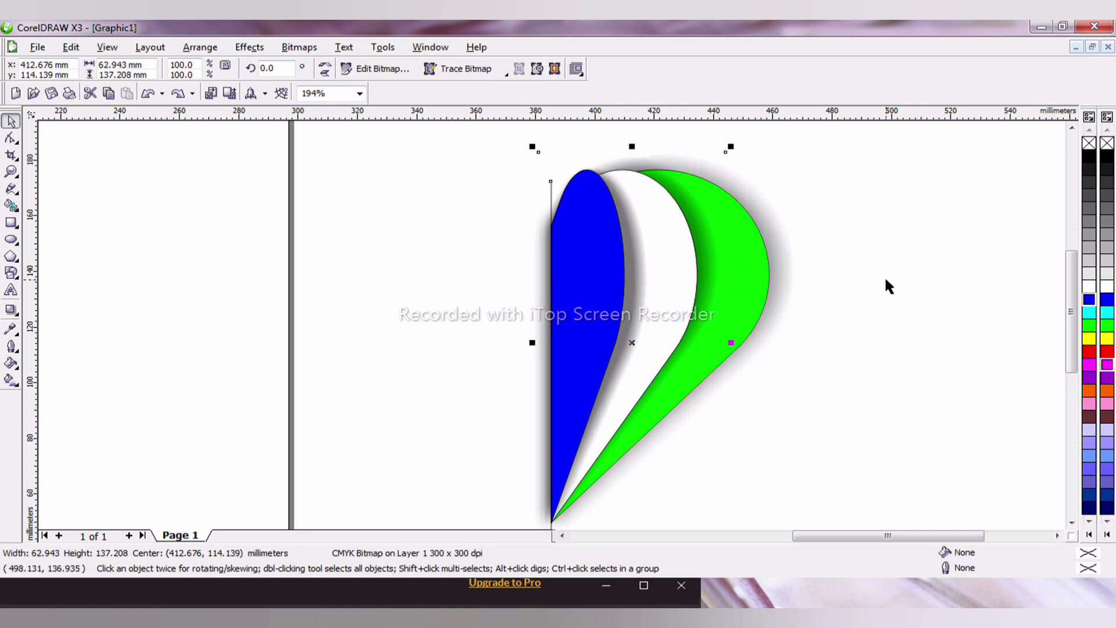
- Delete the vertical line and move the blue half-heart's shadow clear of the shapes to check the trim
click(538, 189)
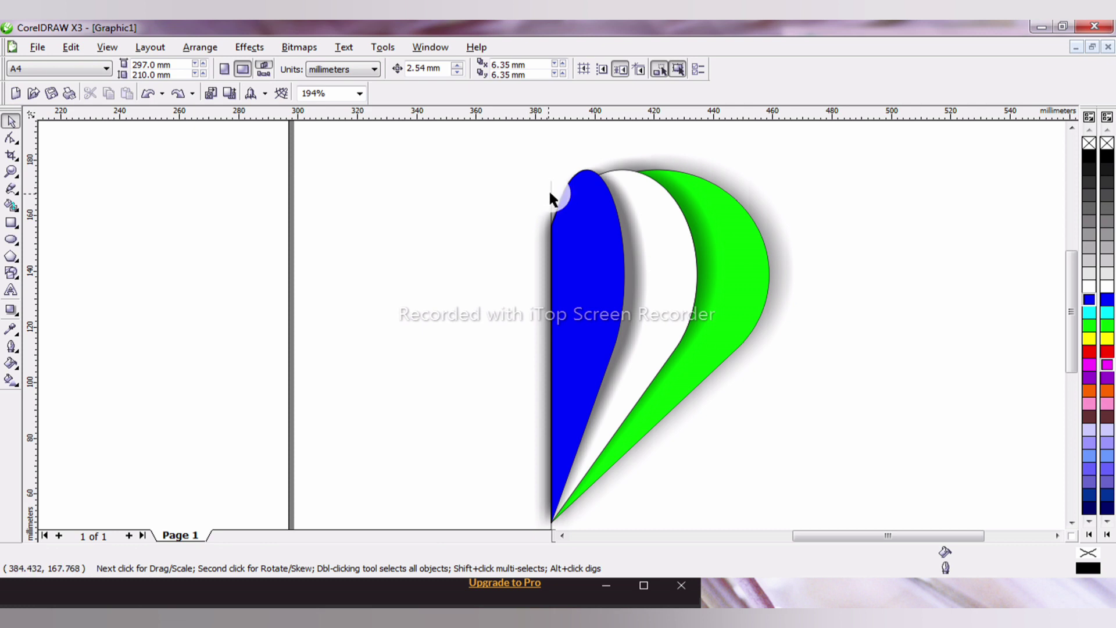
click(550, 187)
key(Delete)
click(546, 294)
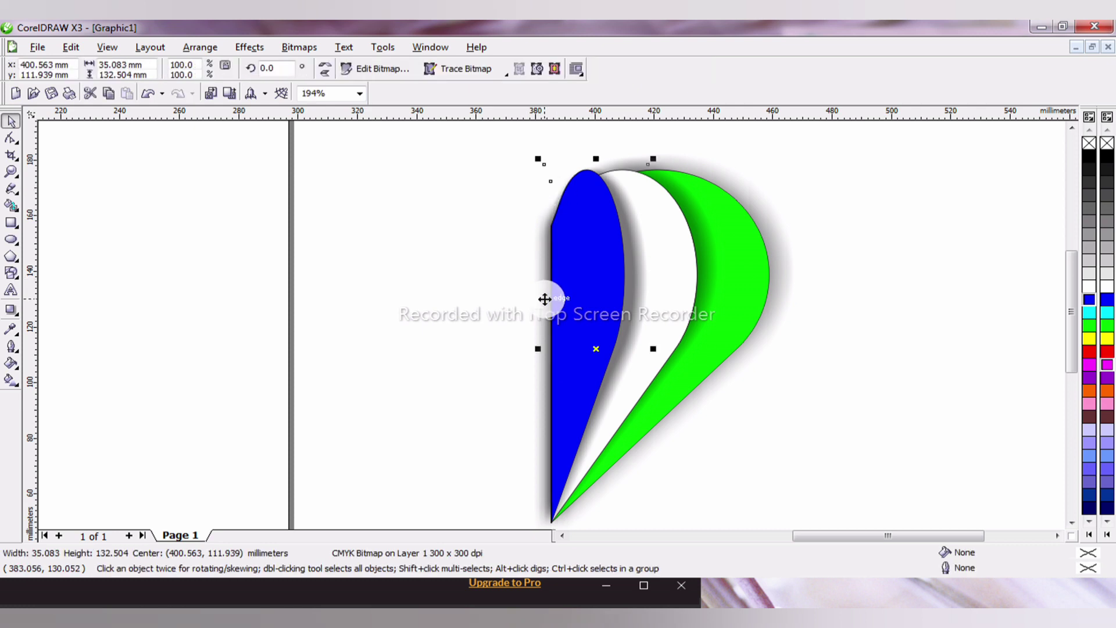
click(536, 312)
click(545, 319)
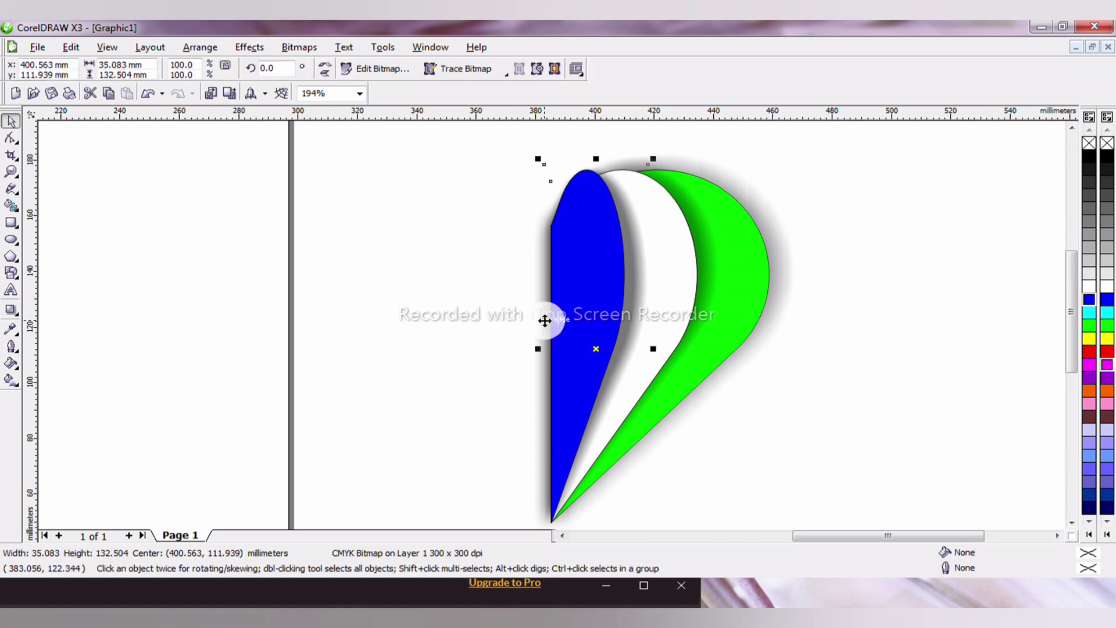
drag(544, 319, 397, 309)
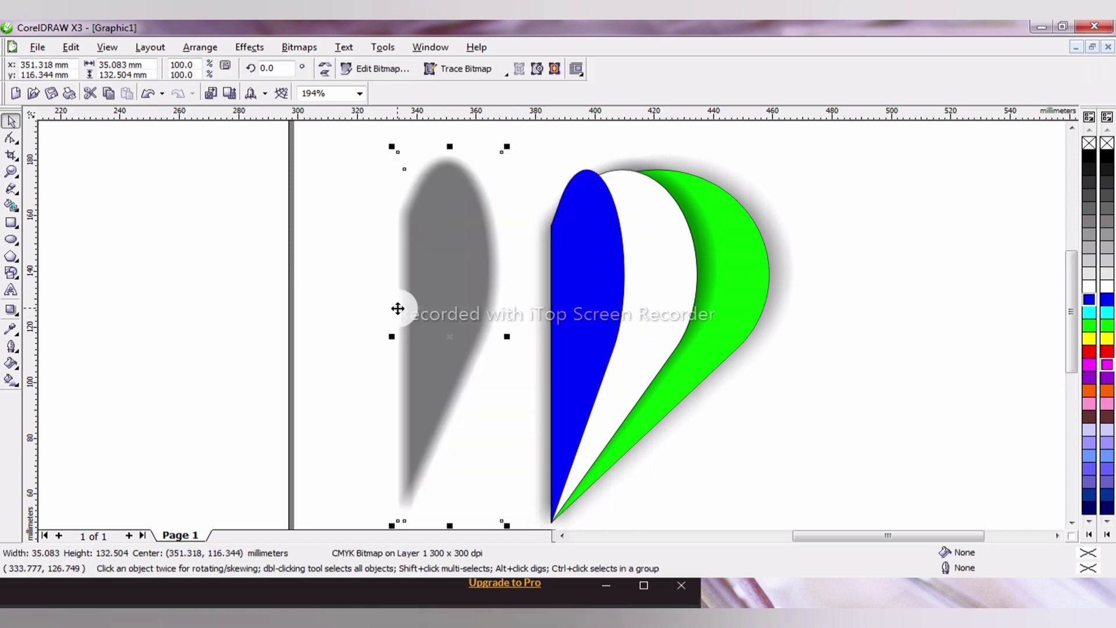
- Undo the shadow move, the line deletion and the middle half-heart's shadow trim
key(ctrl+z)
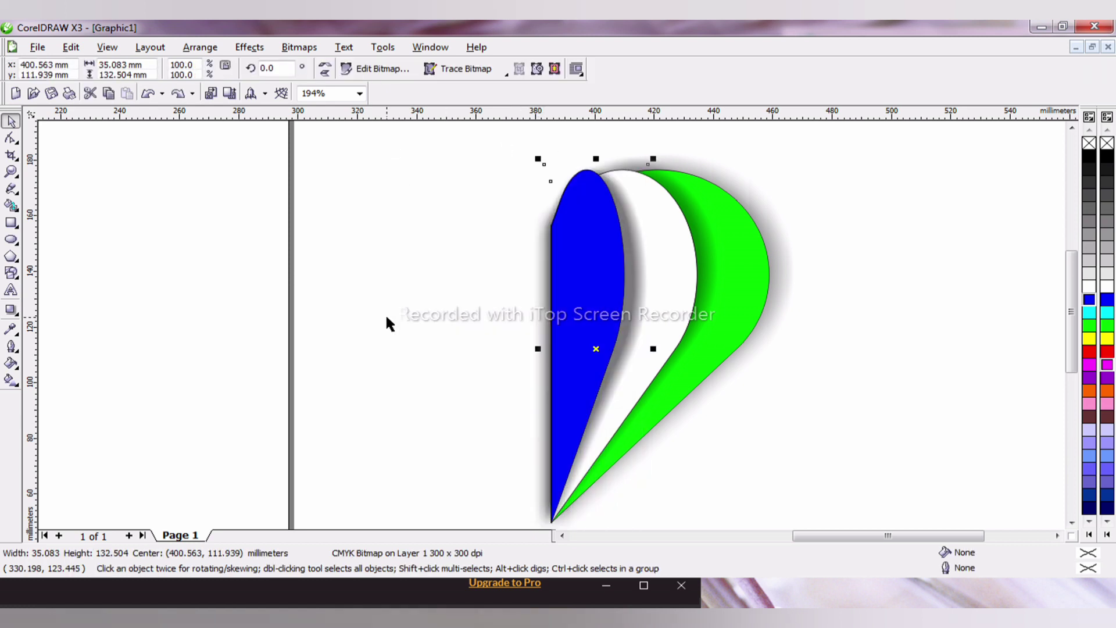
key(Tab)
key(Tab)
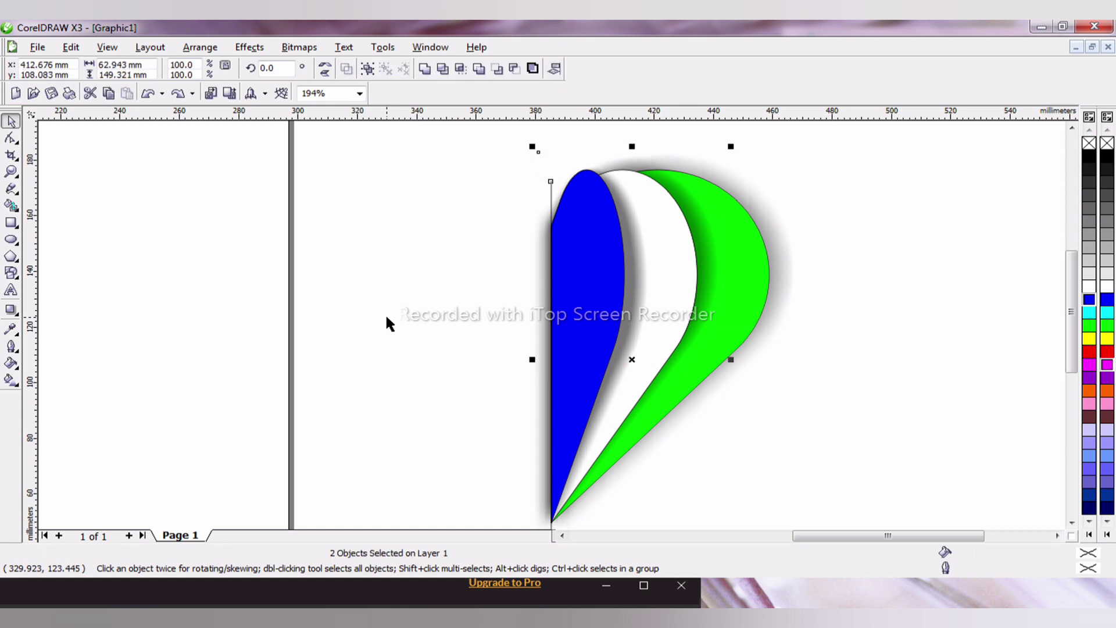
- Trim the blue half-heart's shadow again using the restored vertical line
click(546, 247)
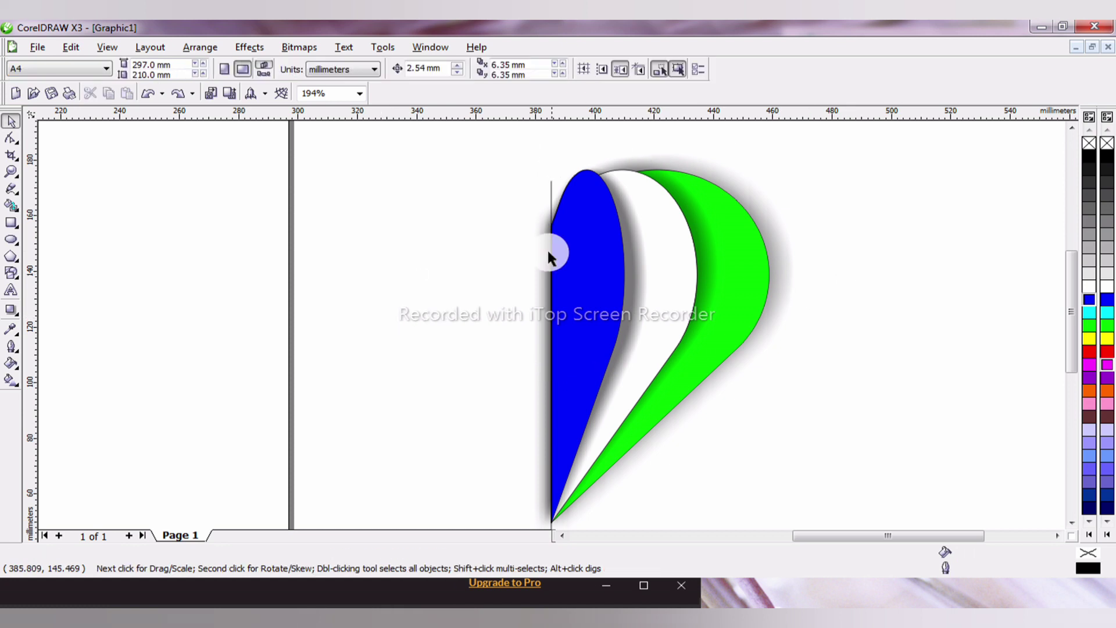
click(551, 203)
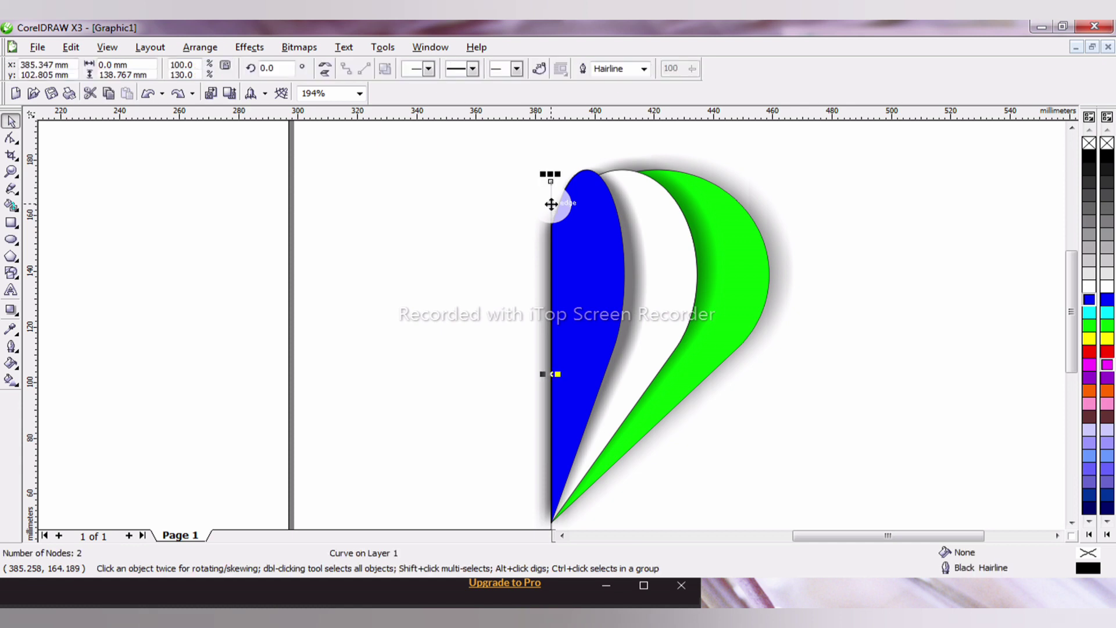
shift+click(627, 293)
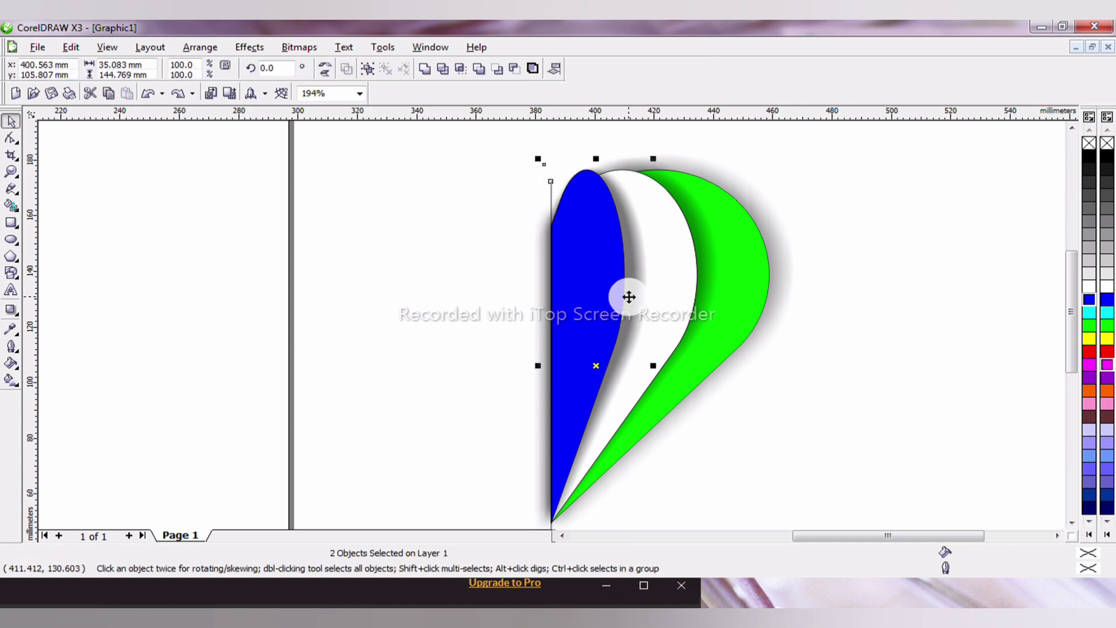
click(444, 68)
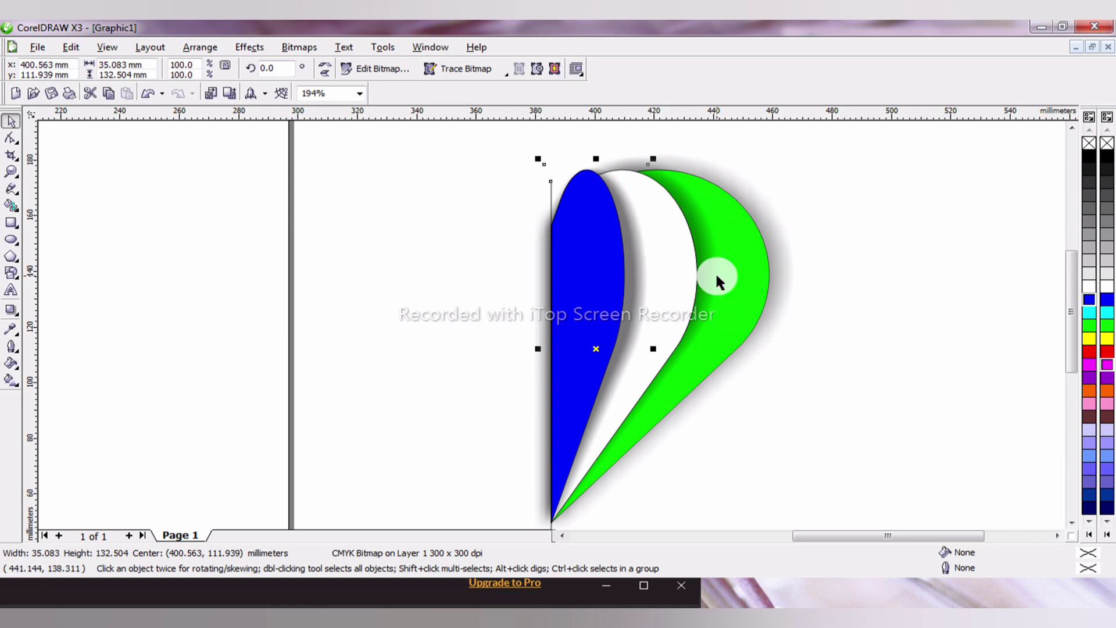
click(818, 252)
- Try deleting the vertical line and shifting the blue half-heart's shadow slightly, and undo both changes
click(551, 202)
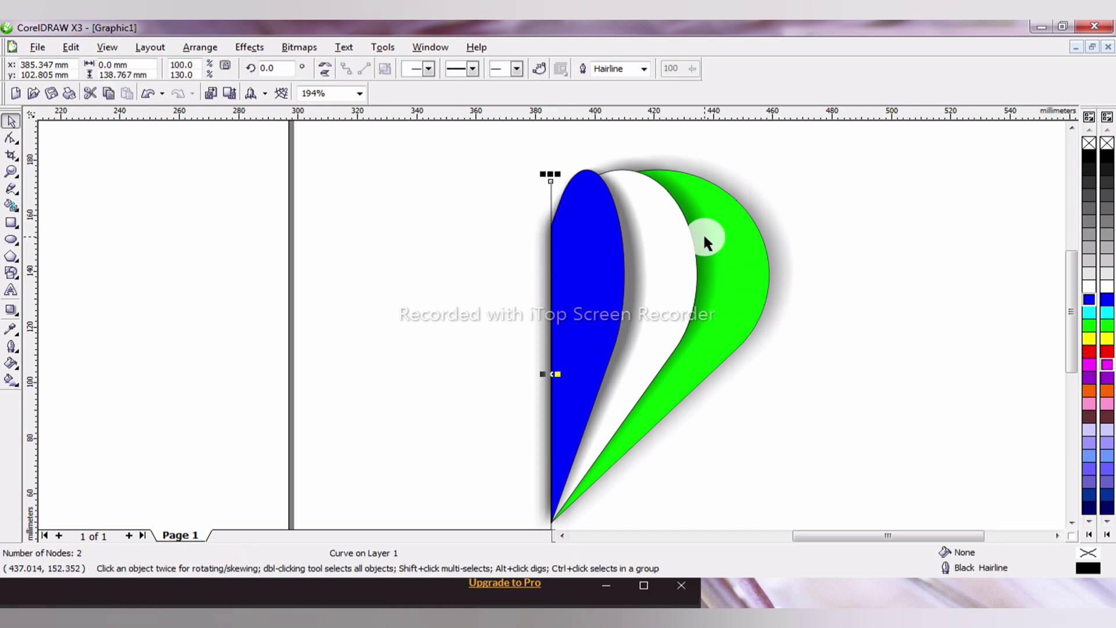
key(Escape)
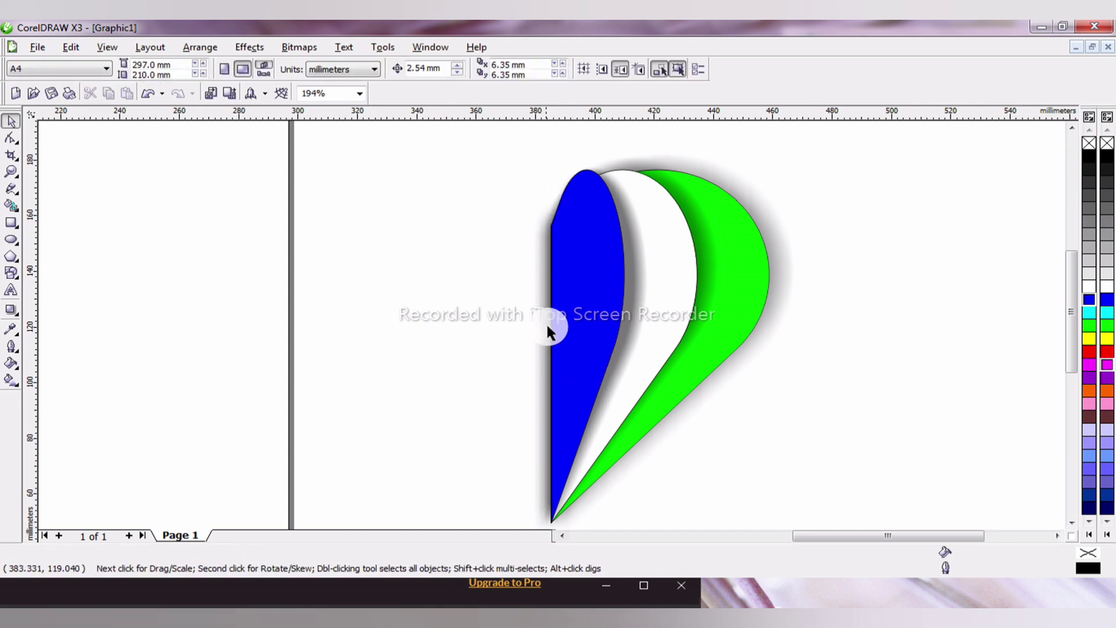
click(541, 326)
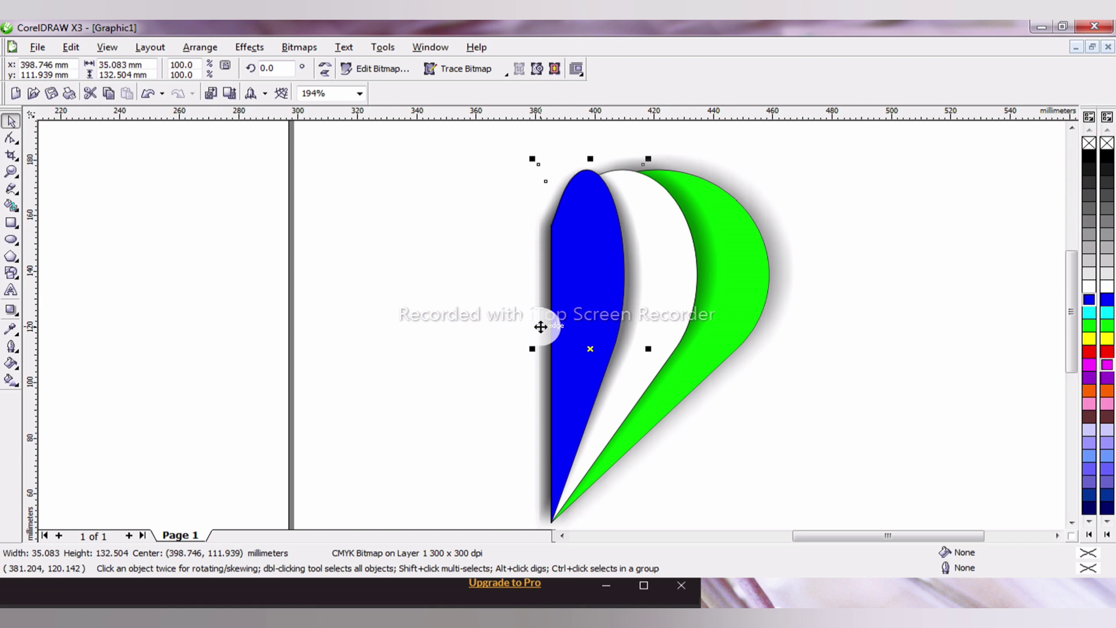
drag(541, 327, 542, 332)
click(539, 322)
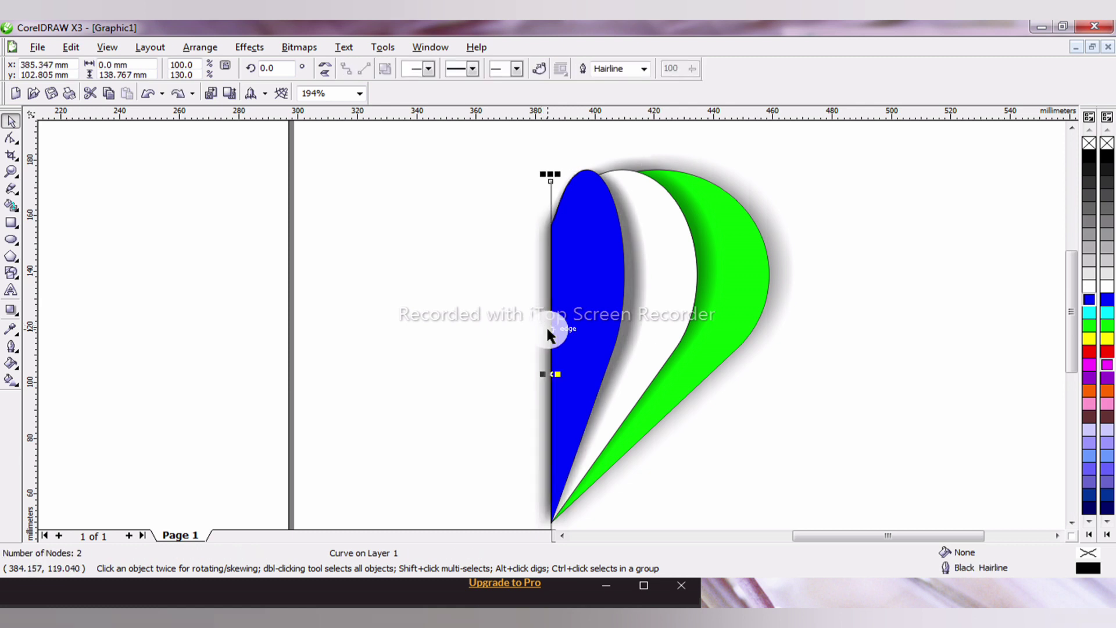
- Delete the vertical line along the half-heart's straight centre edge
click(753, 258)
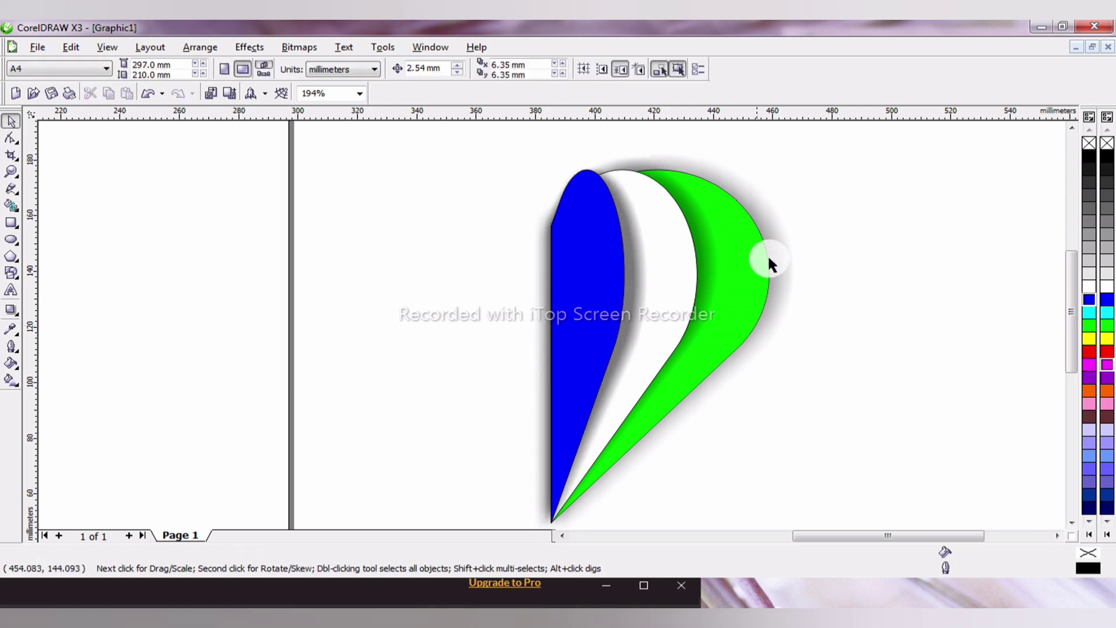
drag(421, 150, 825, 389)
key(ctrl+a)
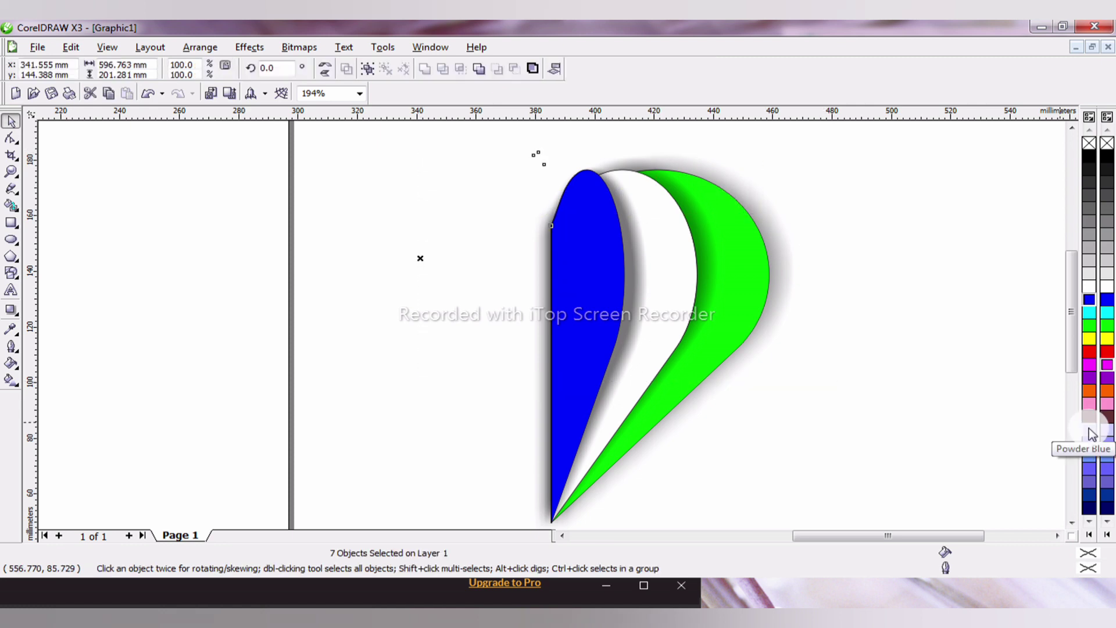
key(Escape)
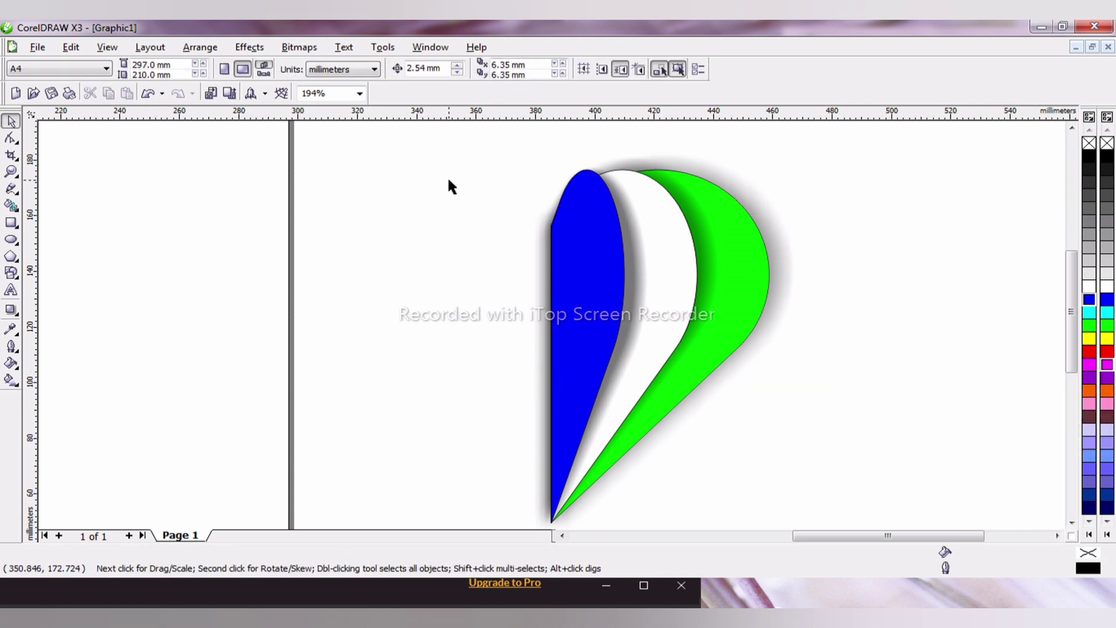
key(ctrl+a)
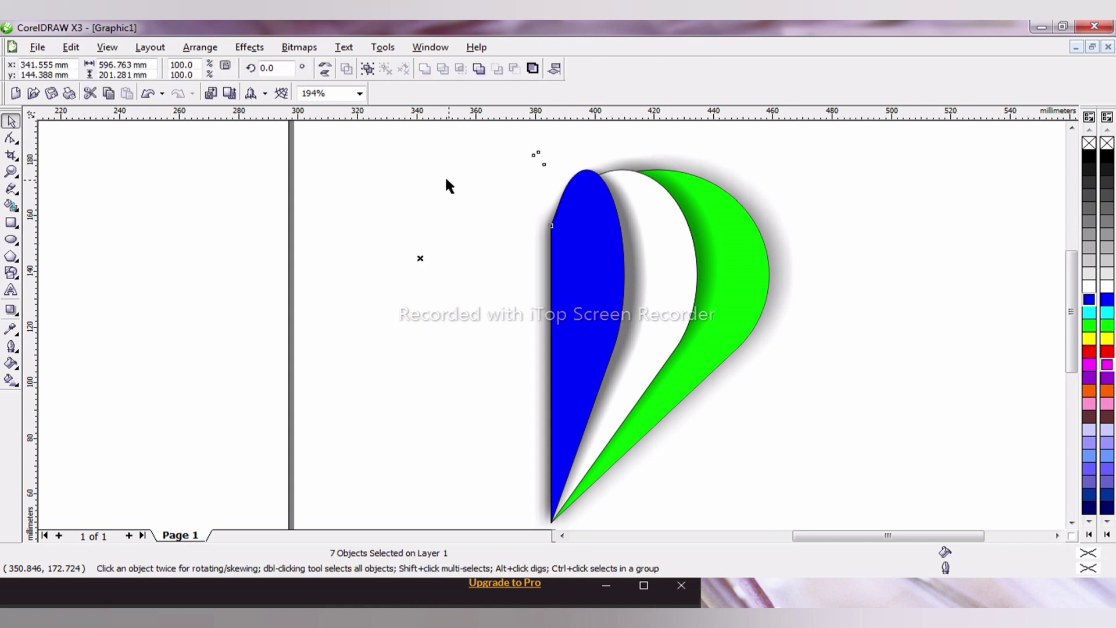
key(Escape)
- Mirror a copy of the complete shadowed half-heart horizontally and nudge it toward the original until the straight edges overlap slightly
drag(466, 147, 872, 505)
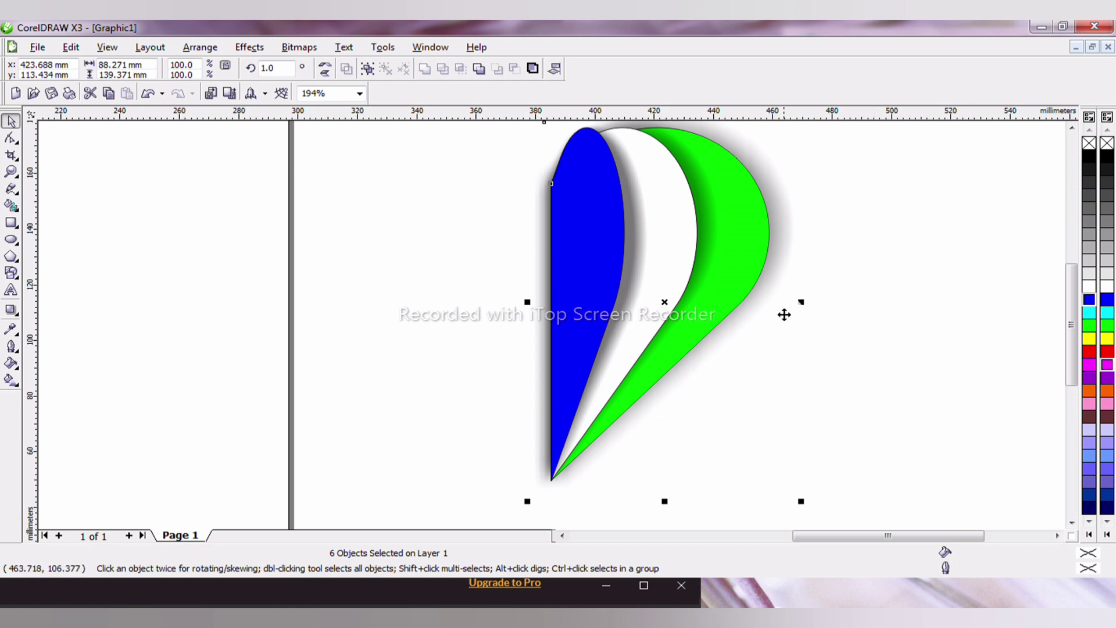
drag(805, 304, 518, 304)
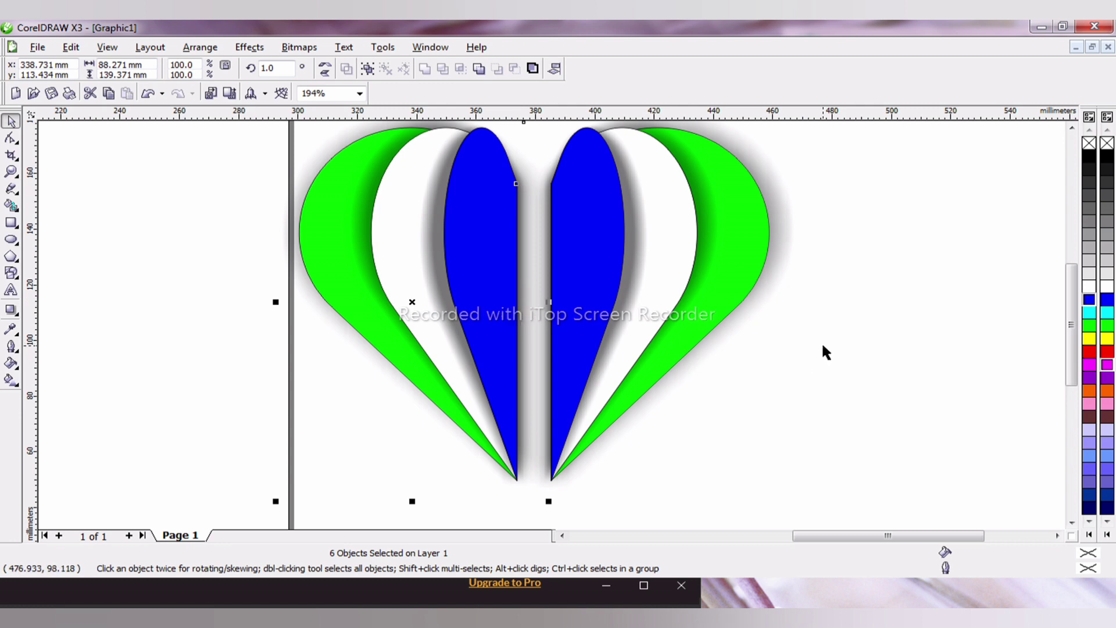
key(Right)
key(Right)
key(Right)
key(Right)
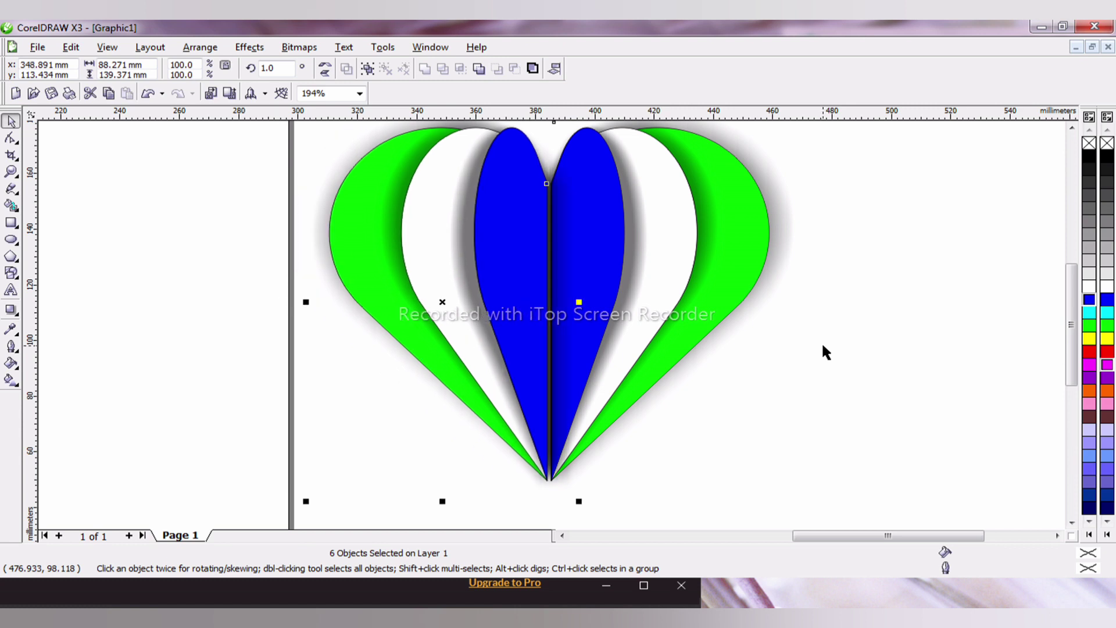
key(Right)
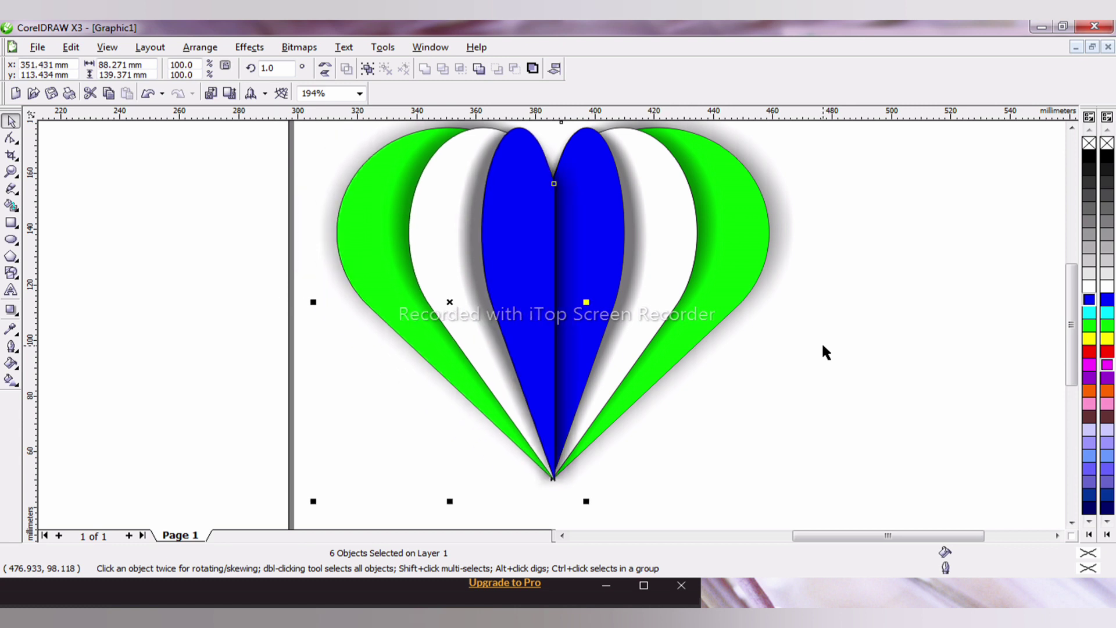
- Fine-tune the mirrored half-heart's position so its centre edge and bottom tip meet those of the original half
click(1073, 130)
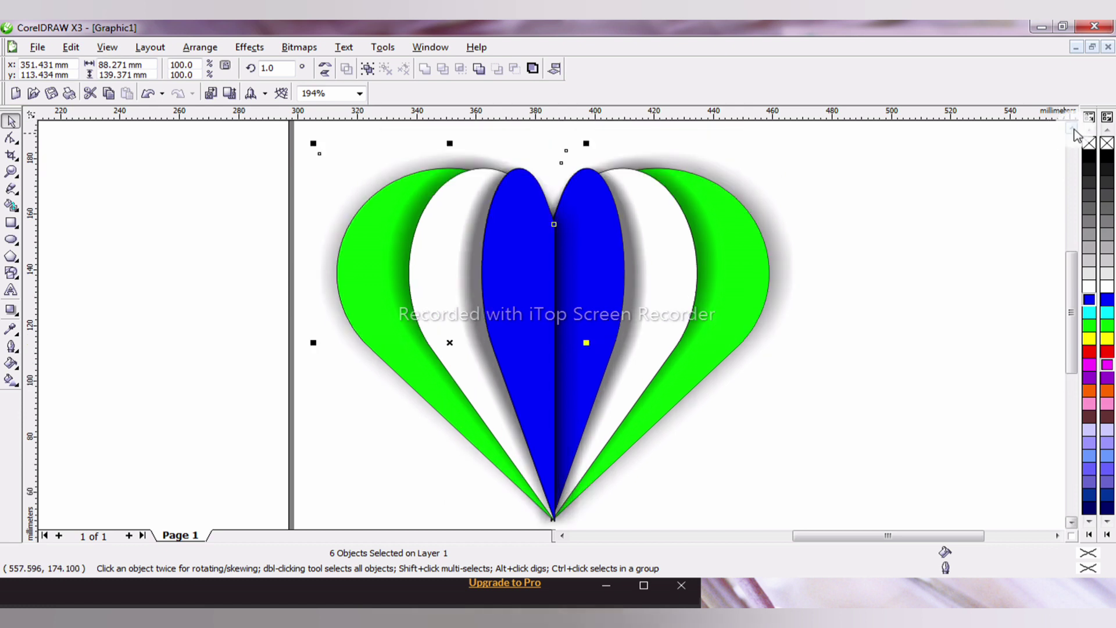
key(Left)
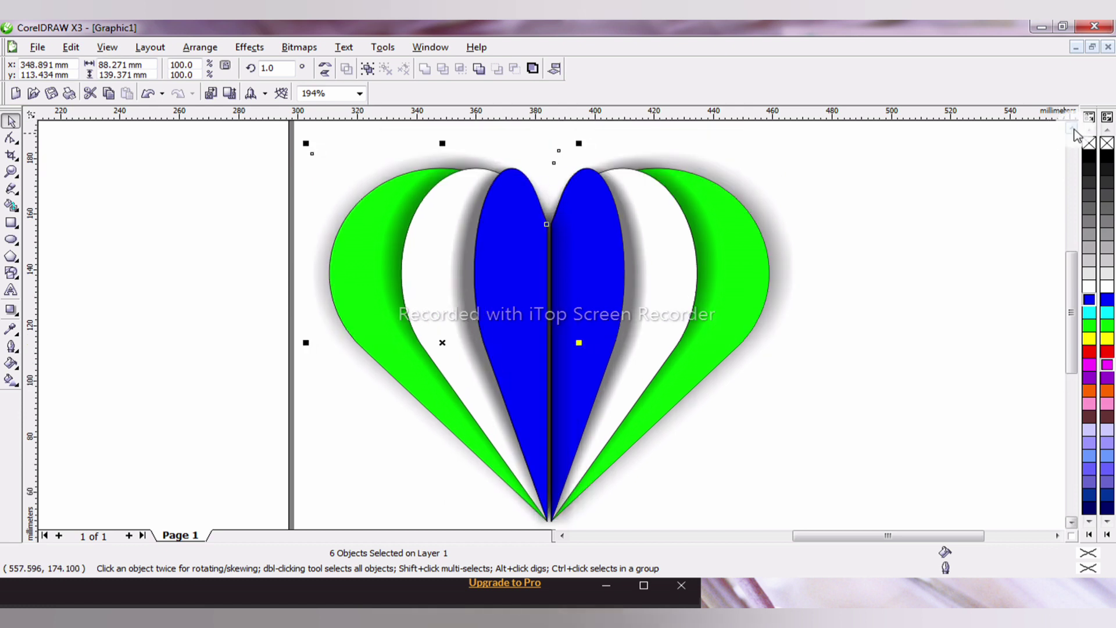
drag(442, 343, 445, 344)
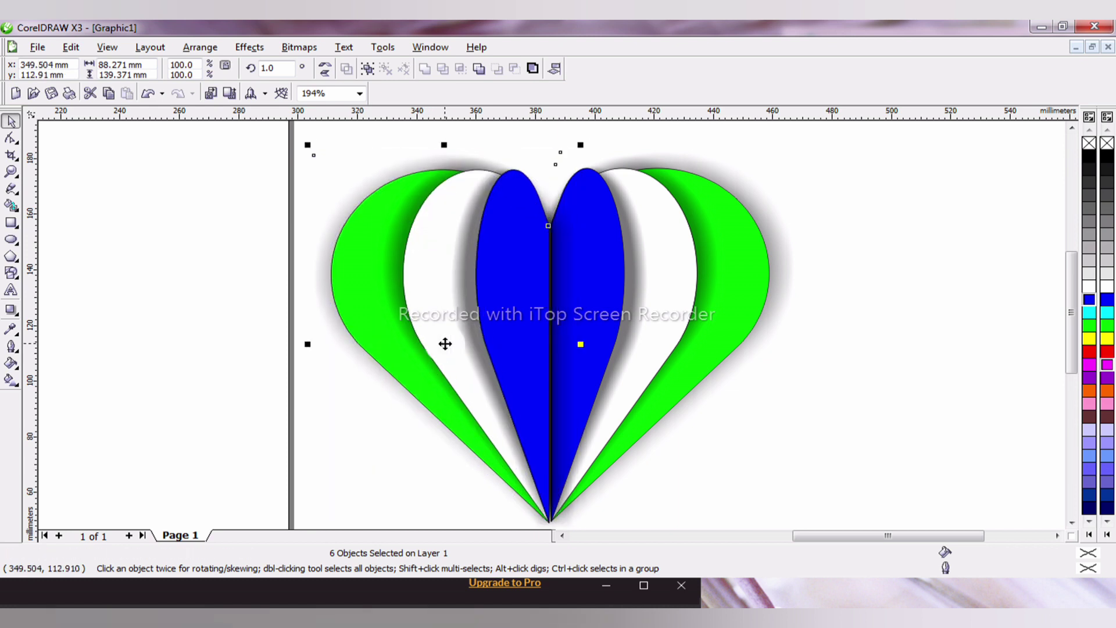
key(Up)
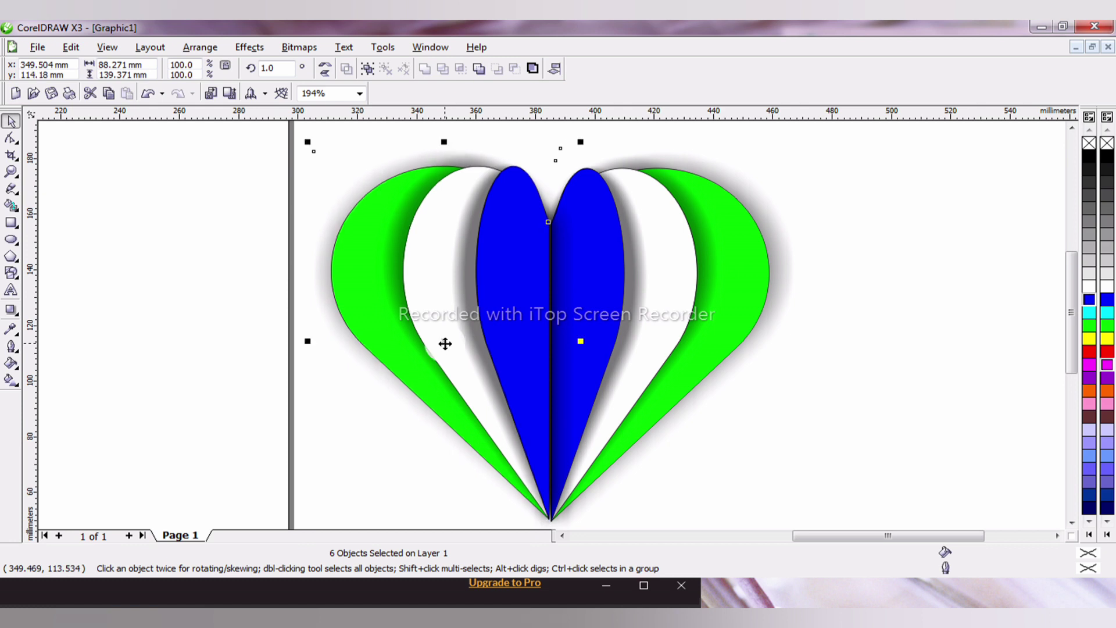
key(Down)
key(Up)
key(Right)
drag(445, 343, 444, 344)
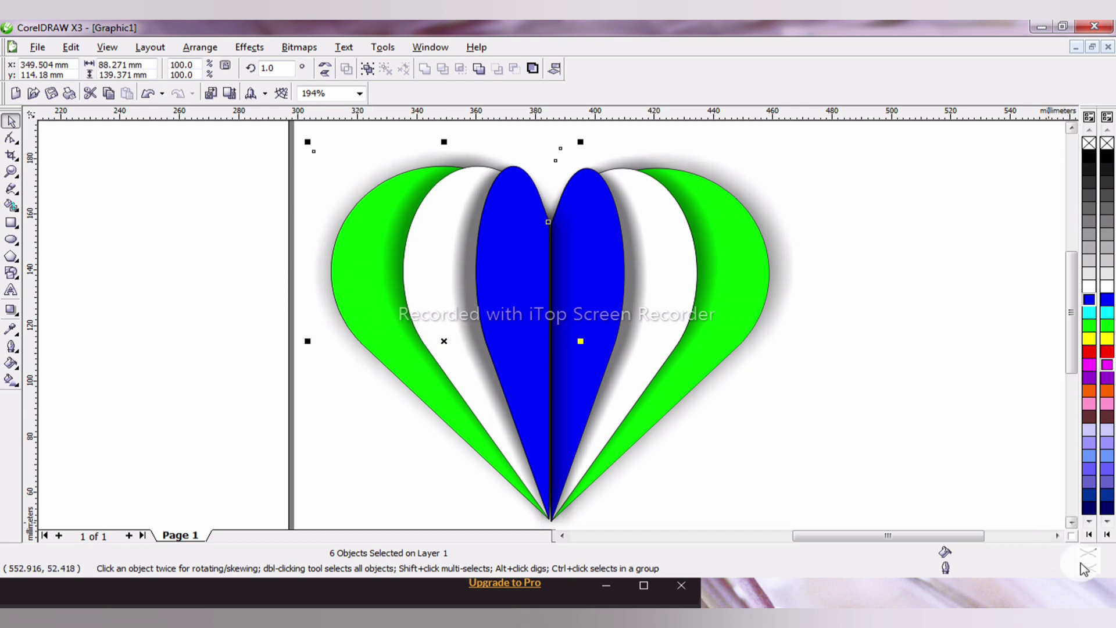
click(1073, 523)
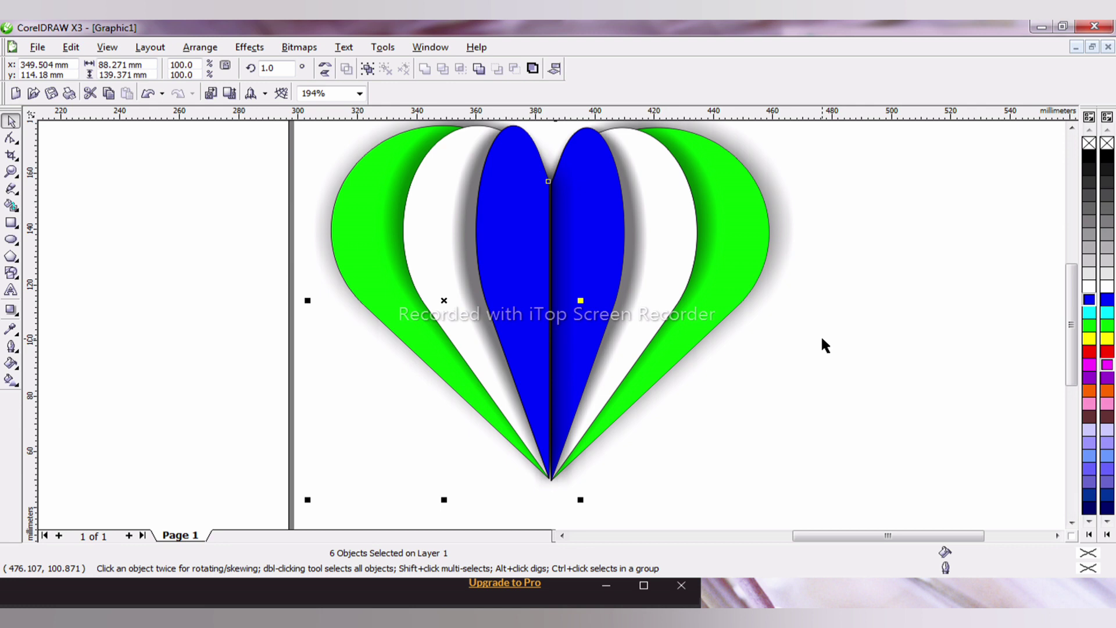
click(1071, 128)
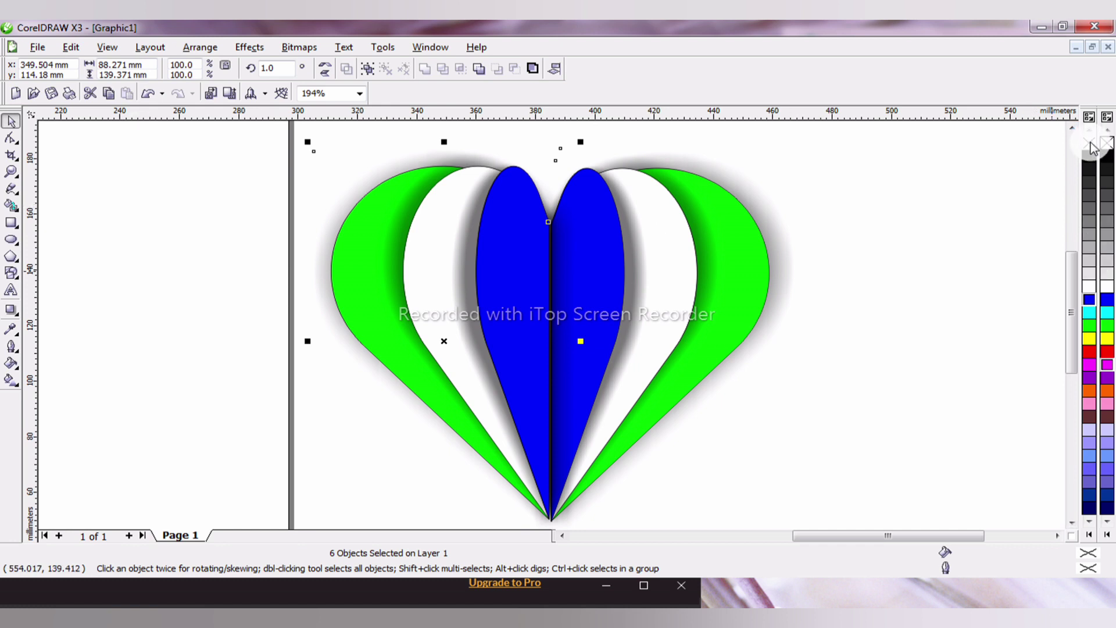
- Remove the outlines from the mirrored half-heart and from all the remaining shapes of the heart
click(11, 347)
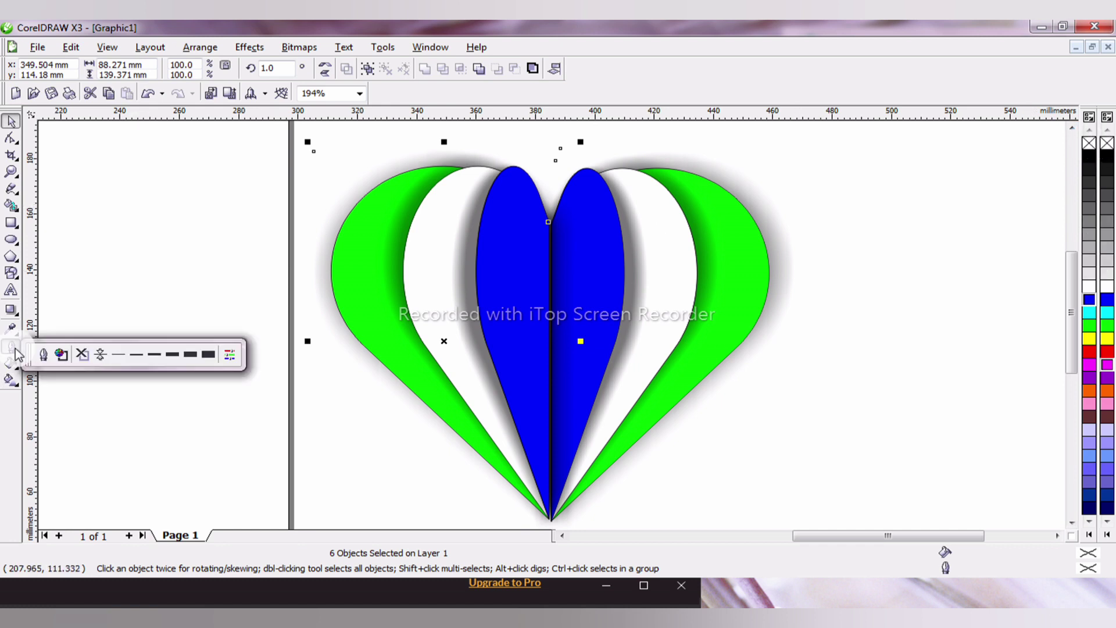
click(85, 355)
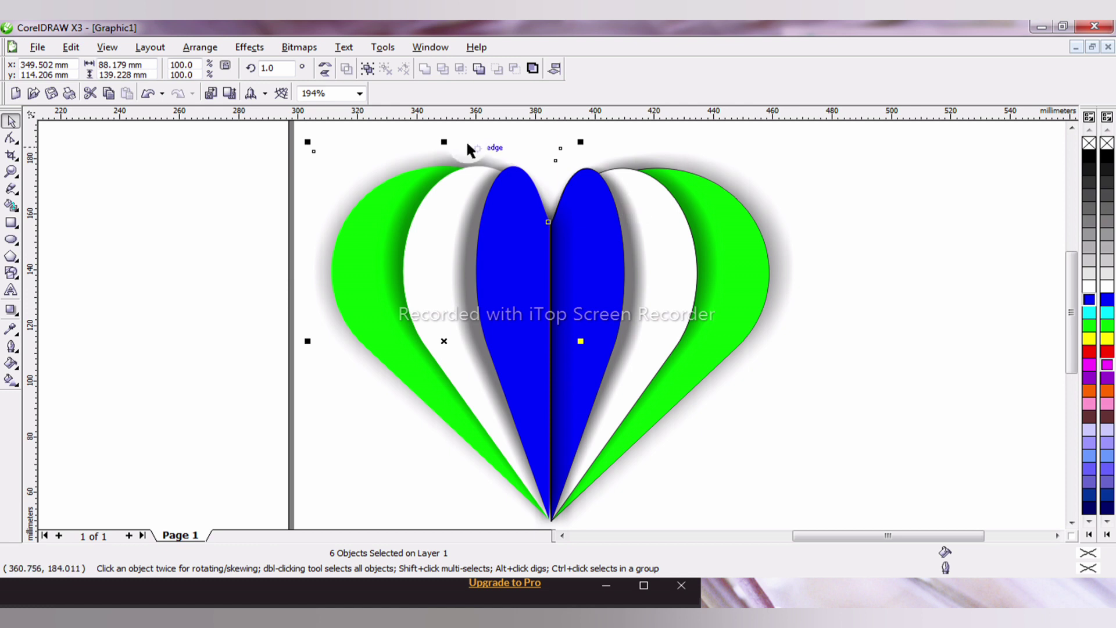
drag(261, 133, 888, 488)
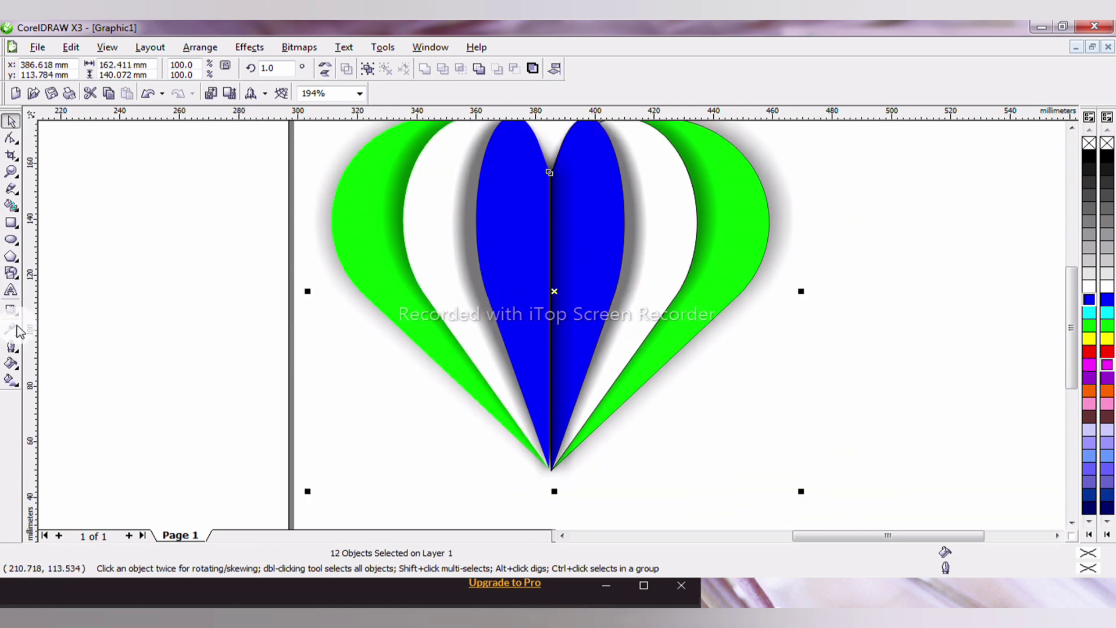
click(11, 347)
click(82, 354)
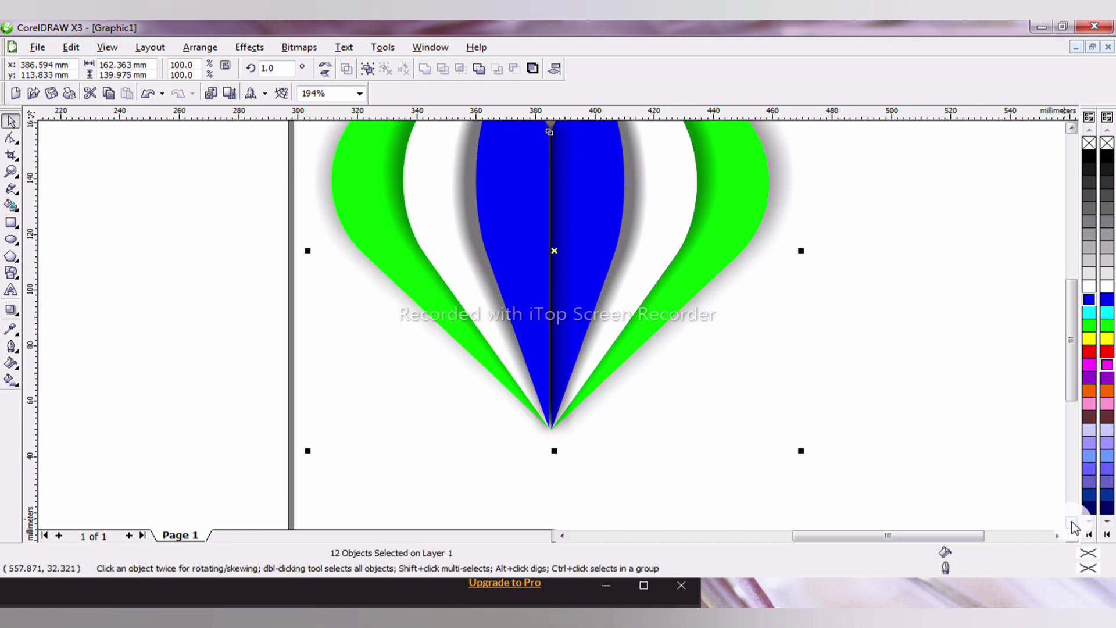
click(1072, 128)
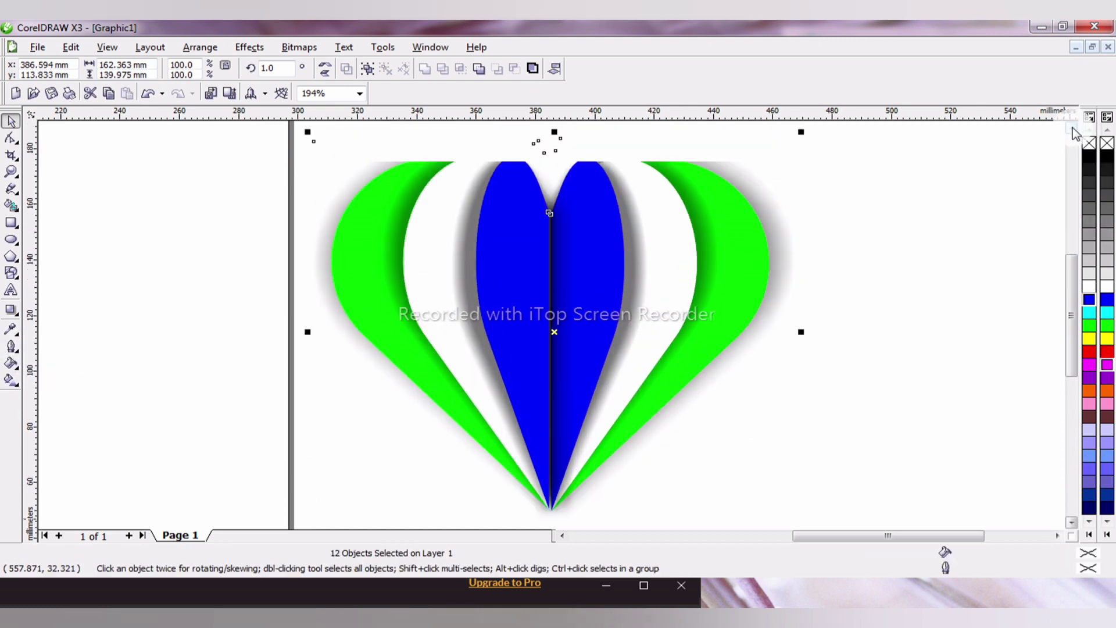